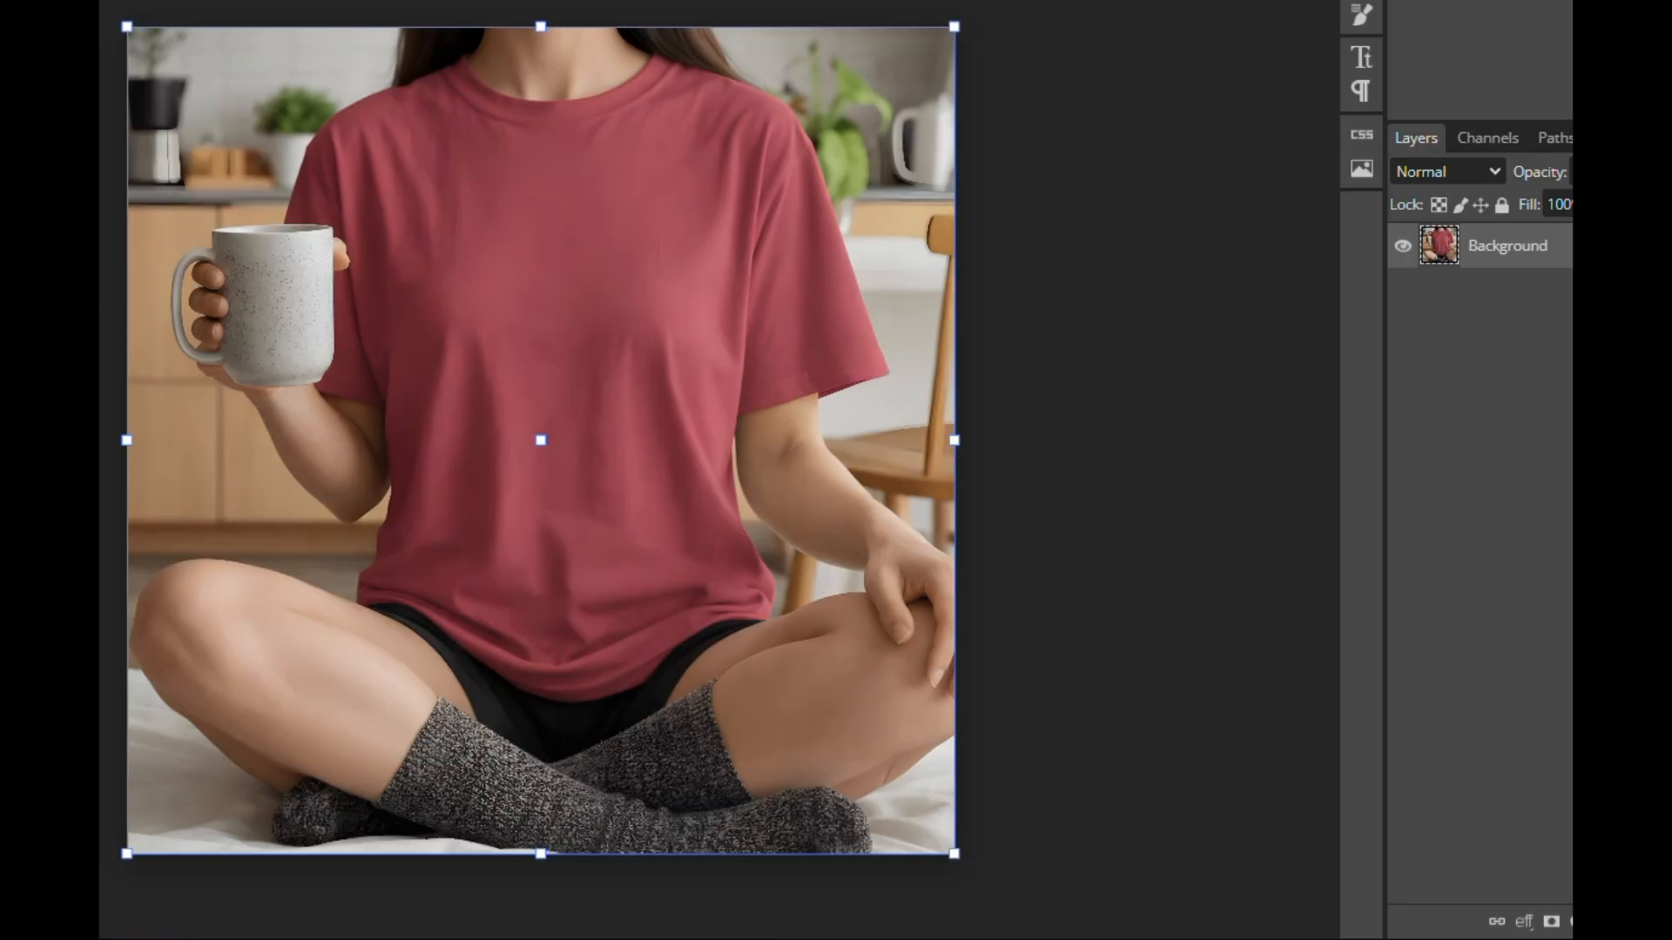
Create an 800 × 800 pixel black square shape on the chest of the red T-shirt
key("Return")
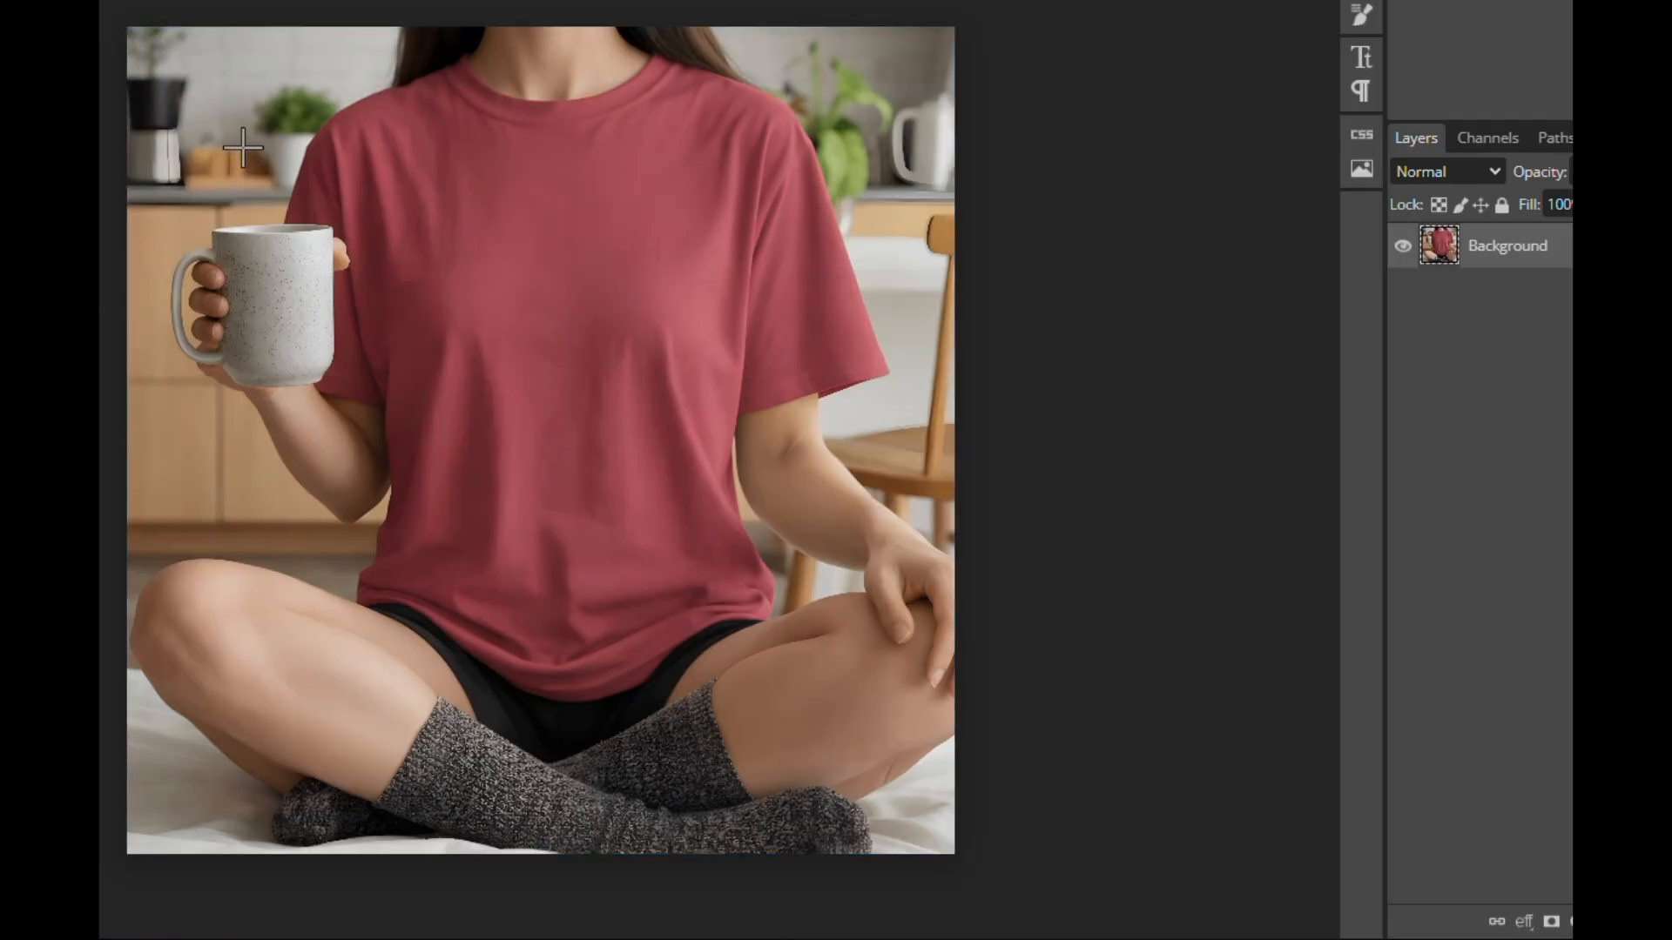
key("shift+F5")
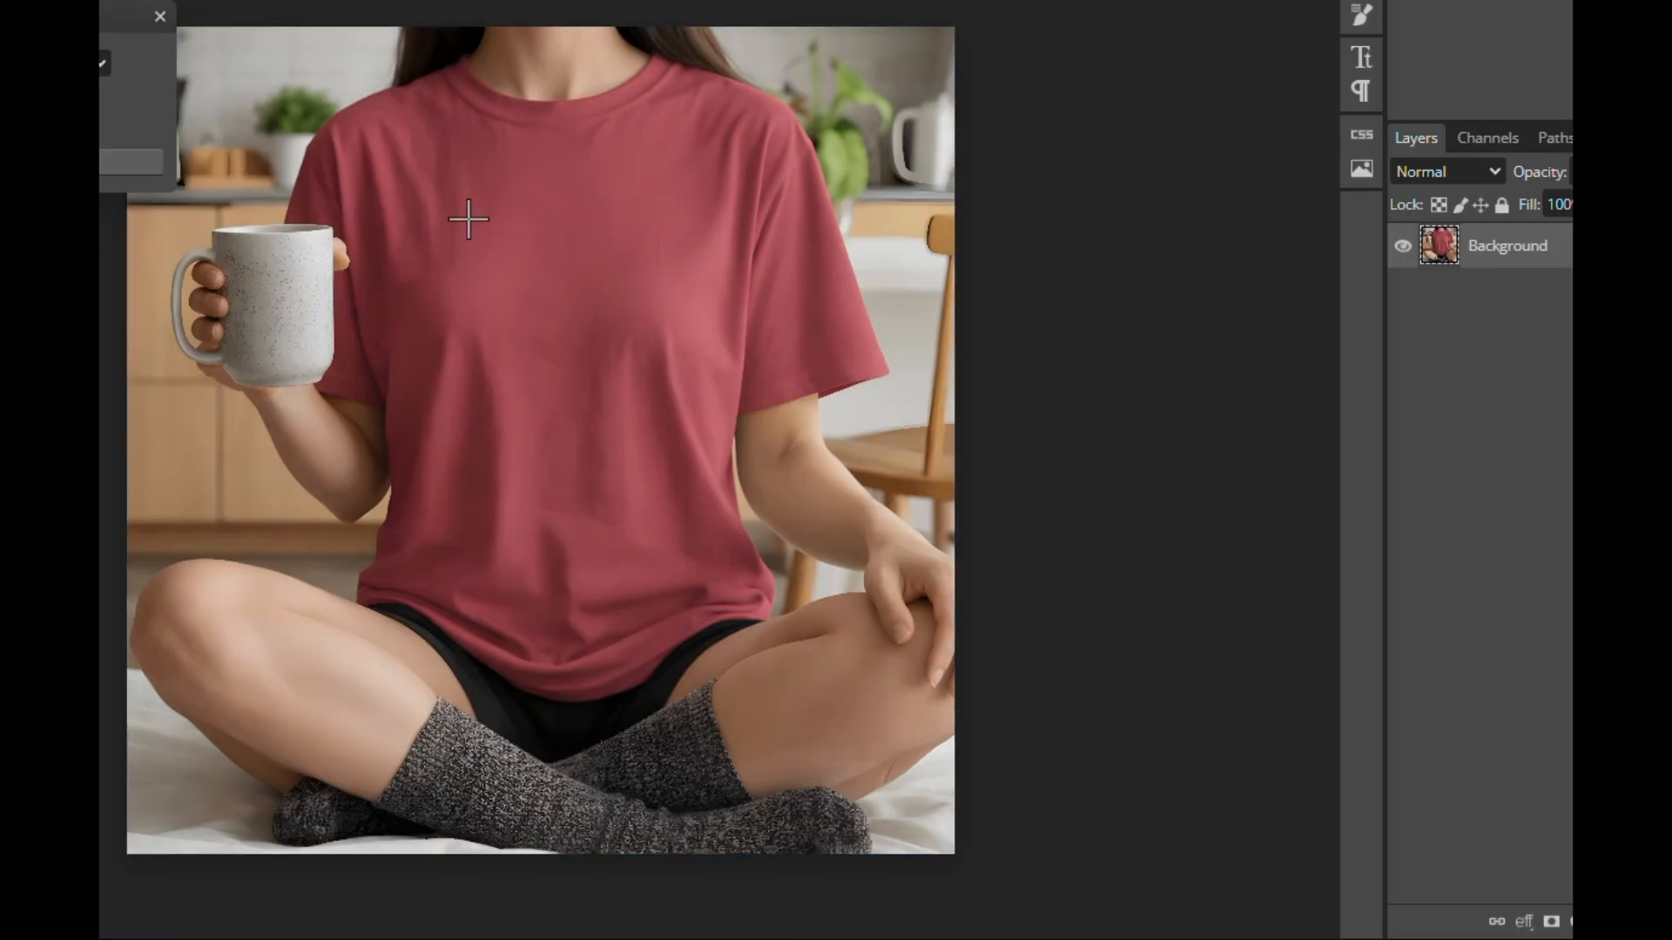
left_click_drag(113, 16, 317, 111)
double_click(283, 167)
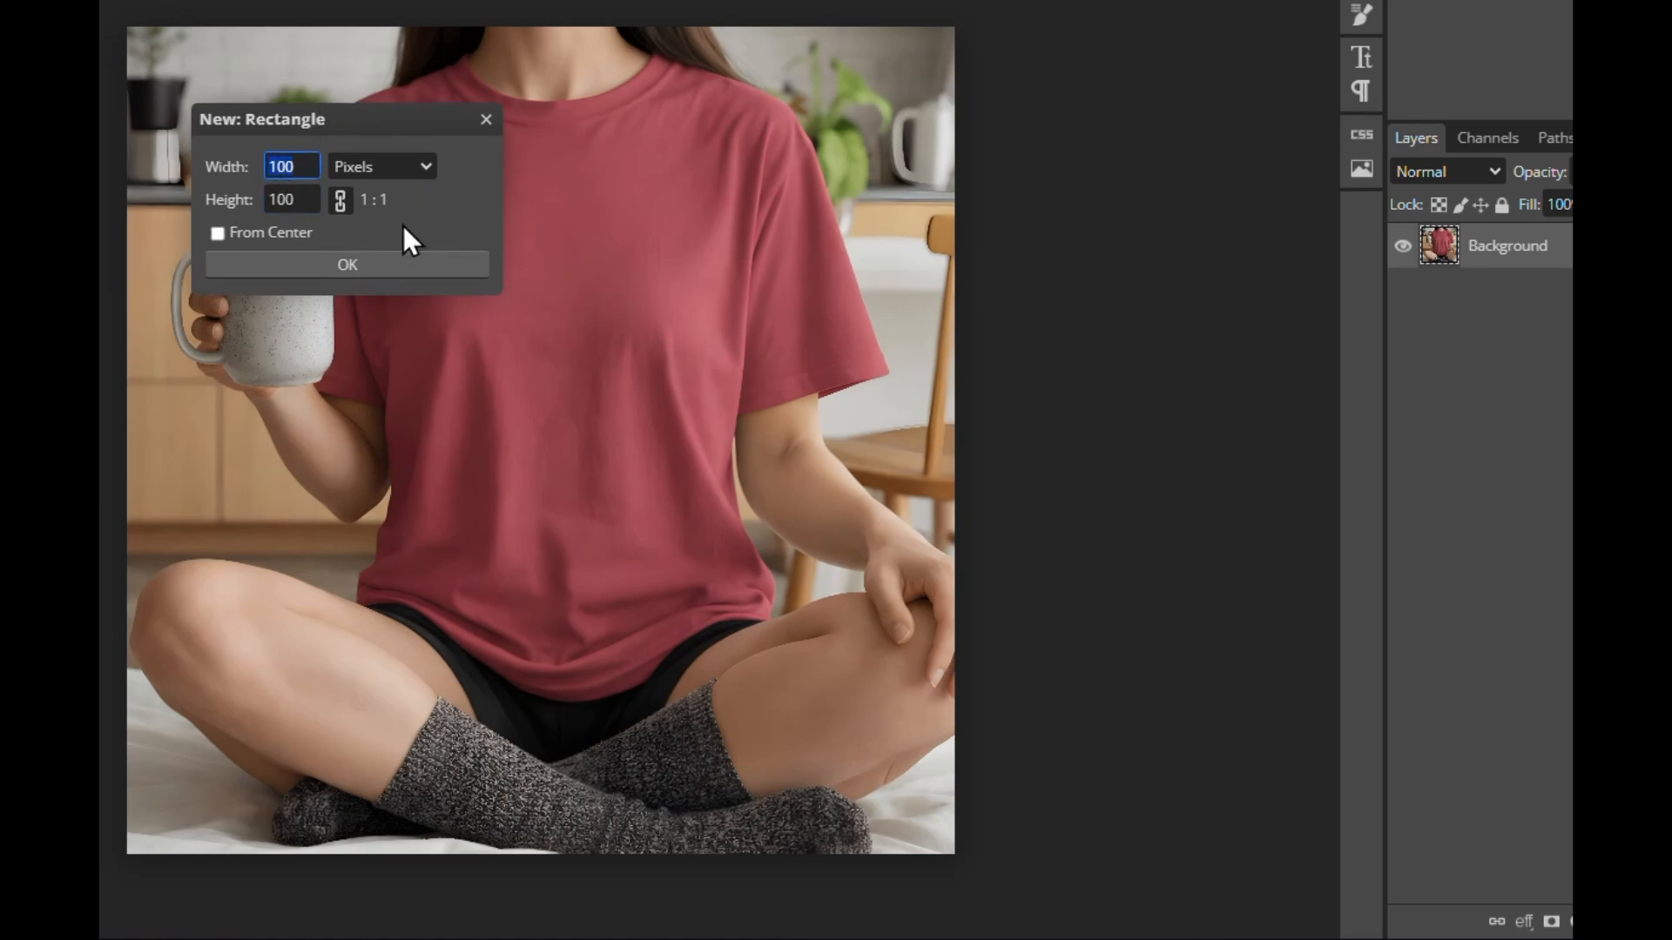
type("800")
left_click(431, 213)
left_click(369, 263)
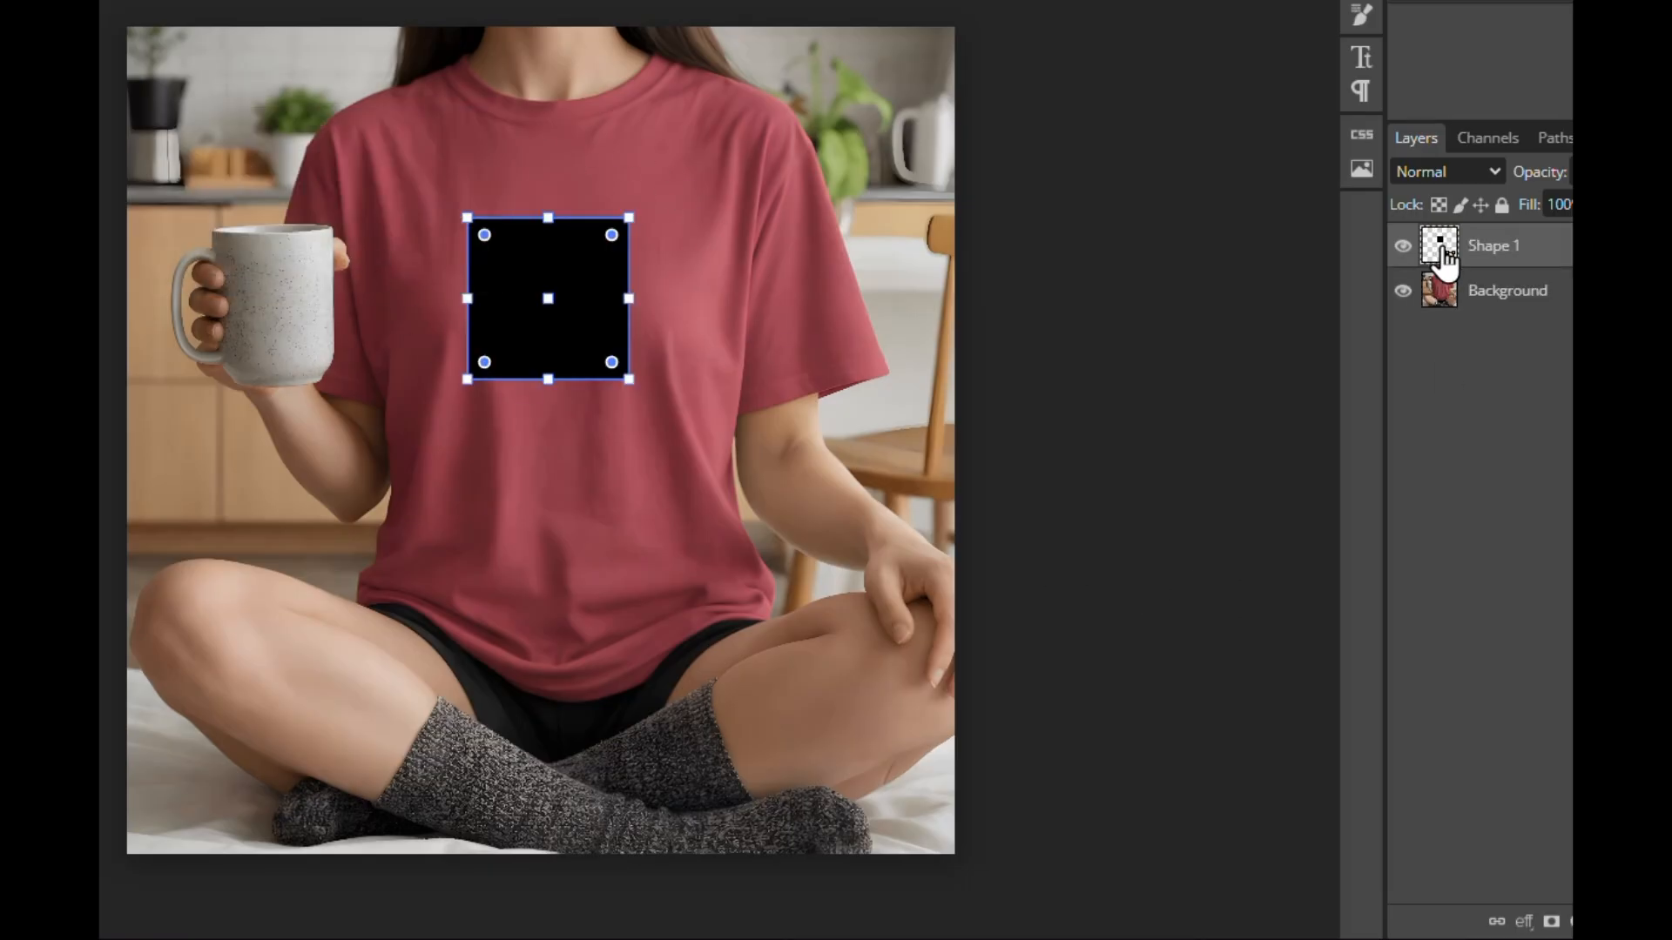
Convert the black square to a smart object, enlarge it and position it across the shirt's chest
right_click(1476, 250)
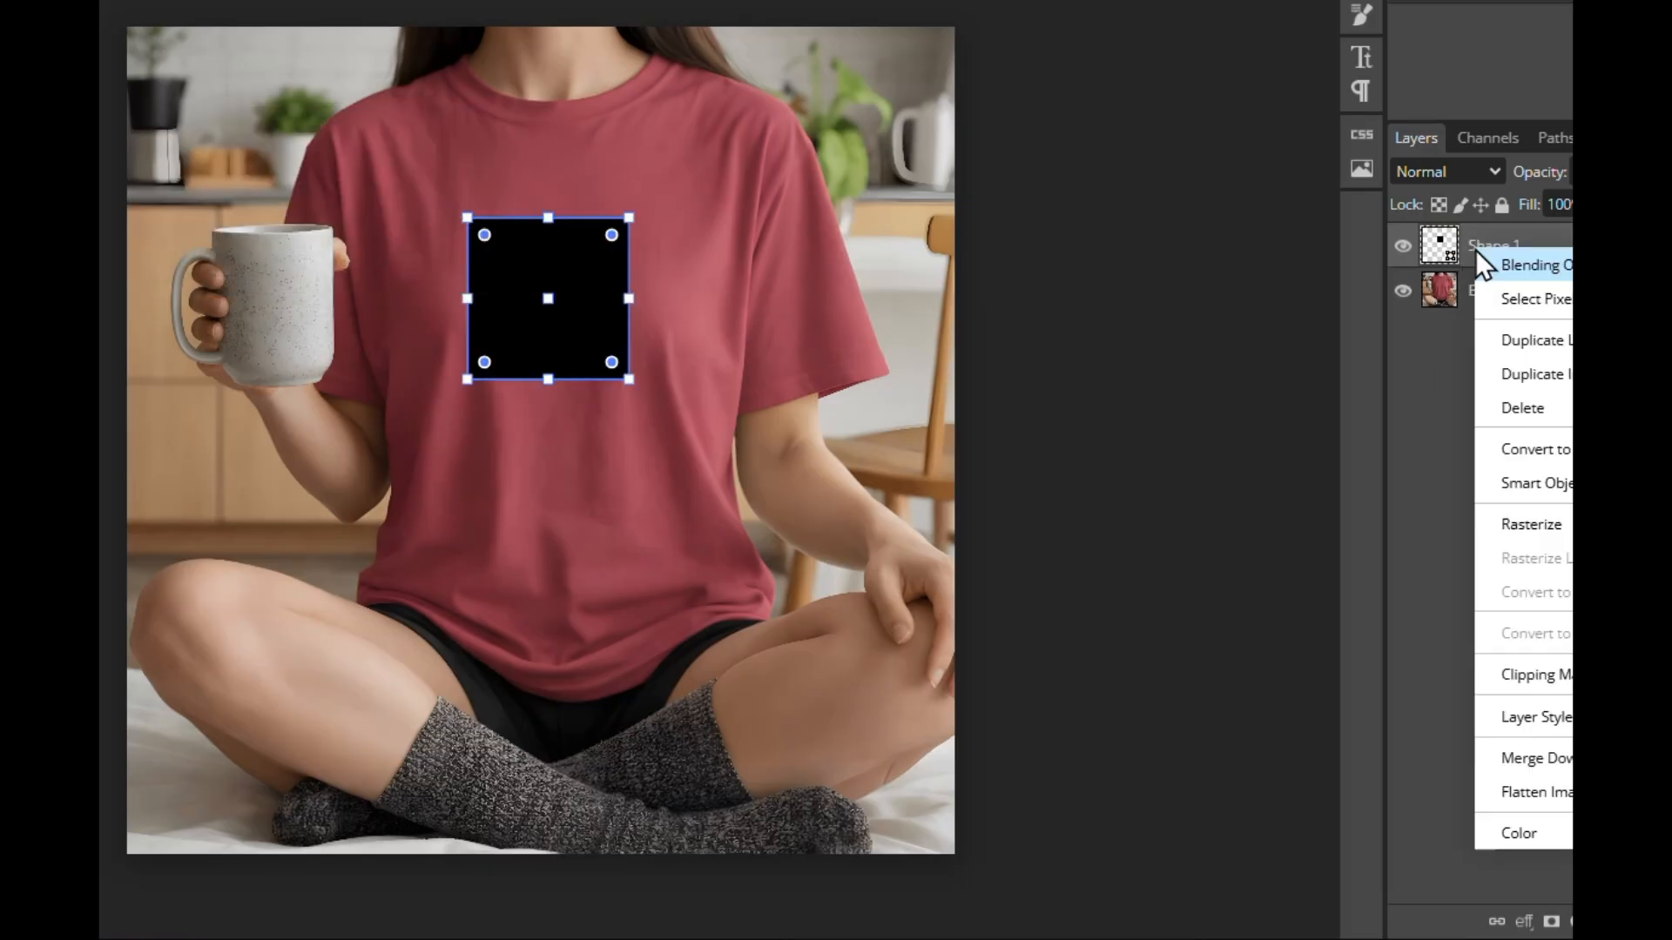
left_click(1518, 454)
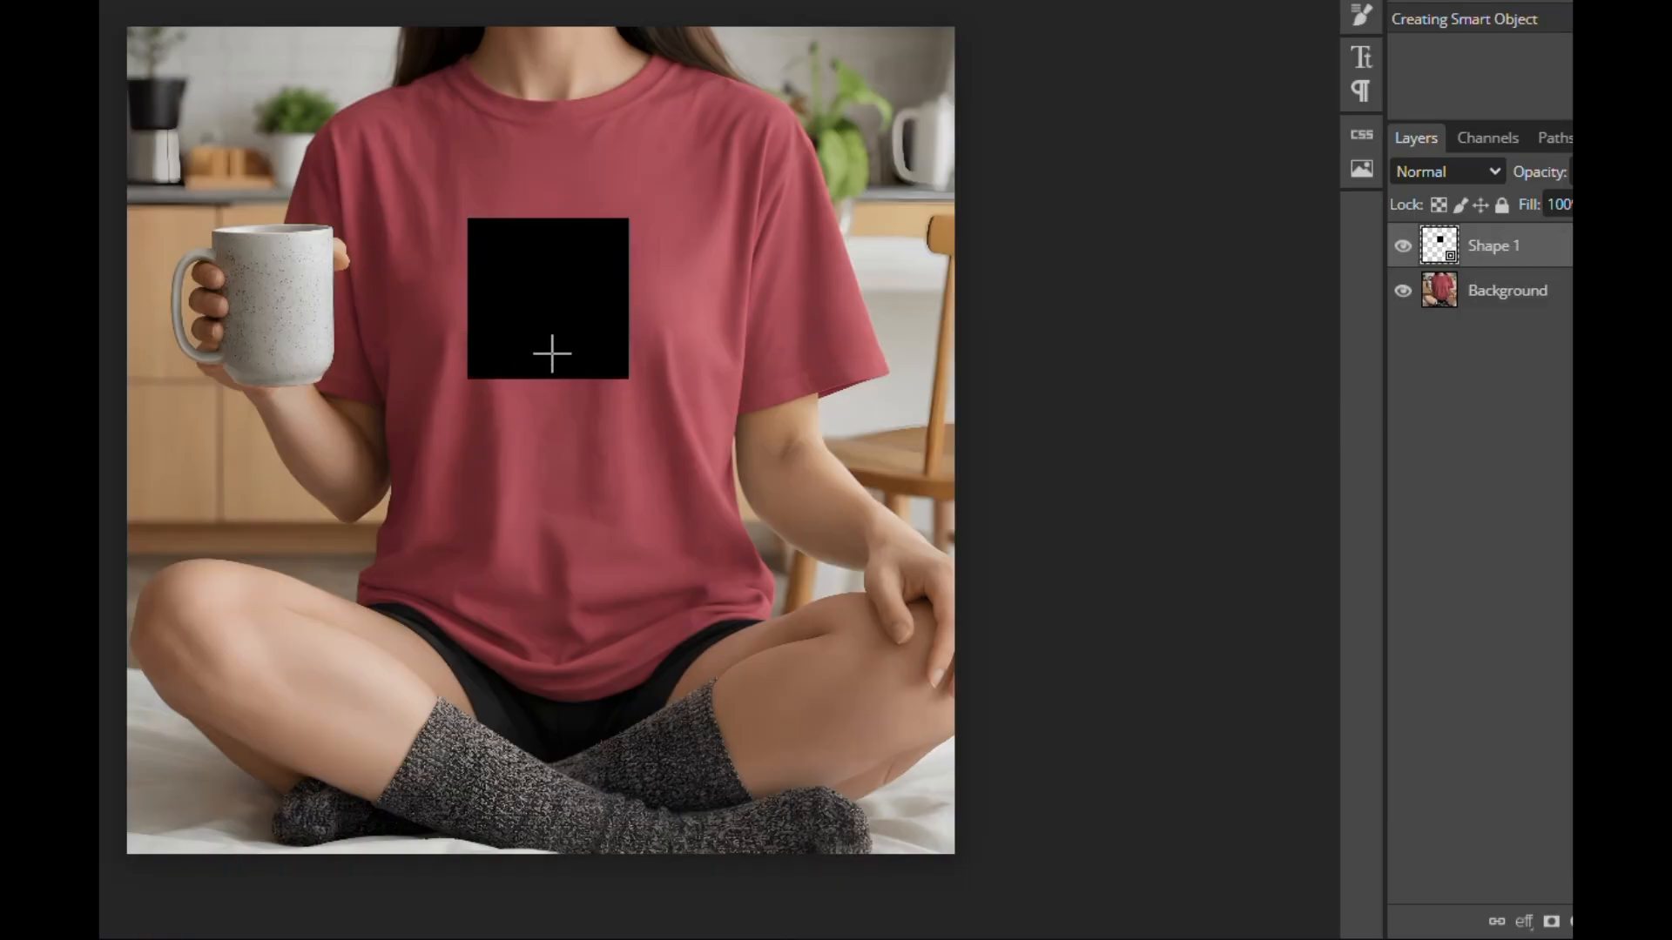
key("ctrl+t")
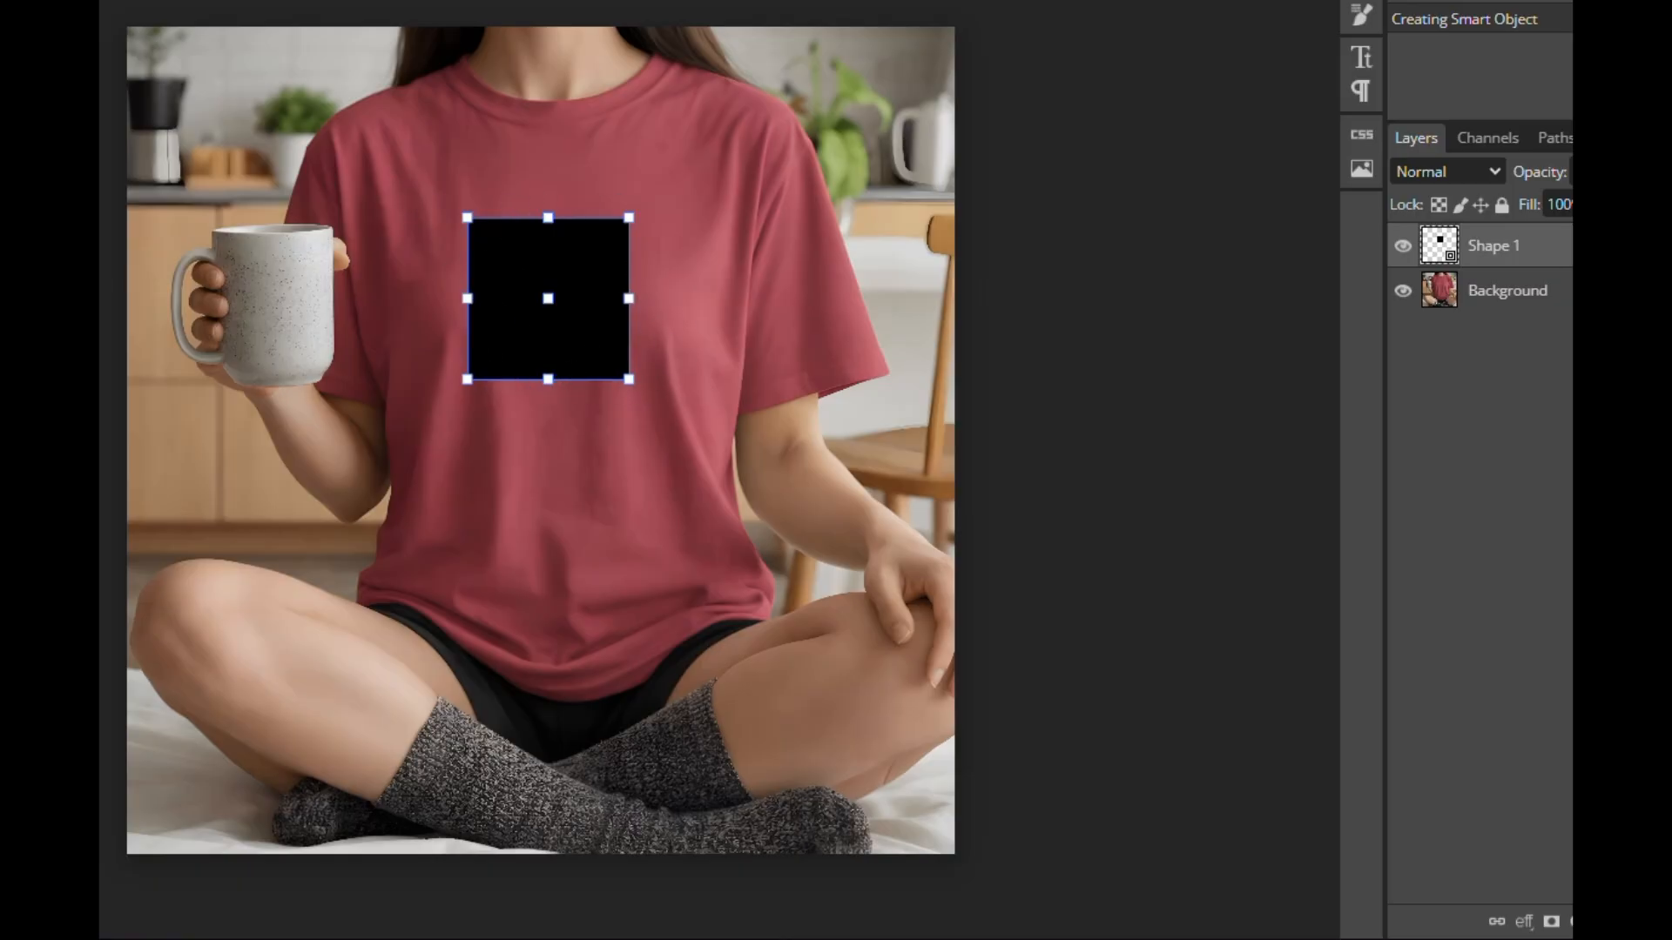
left_click_drag(467, 218, 369, 124)
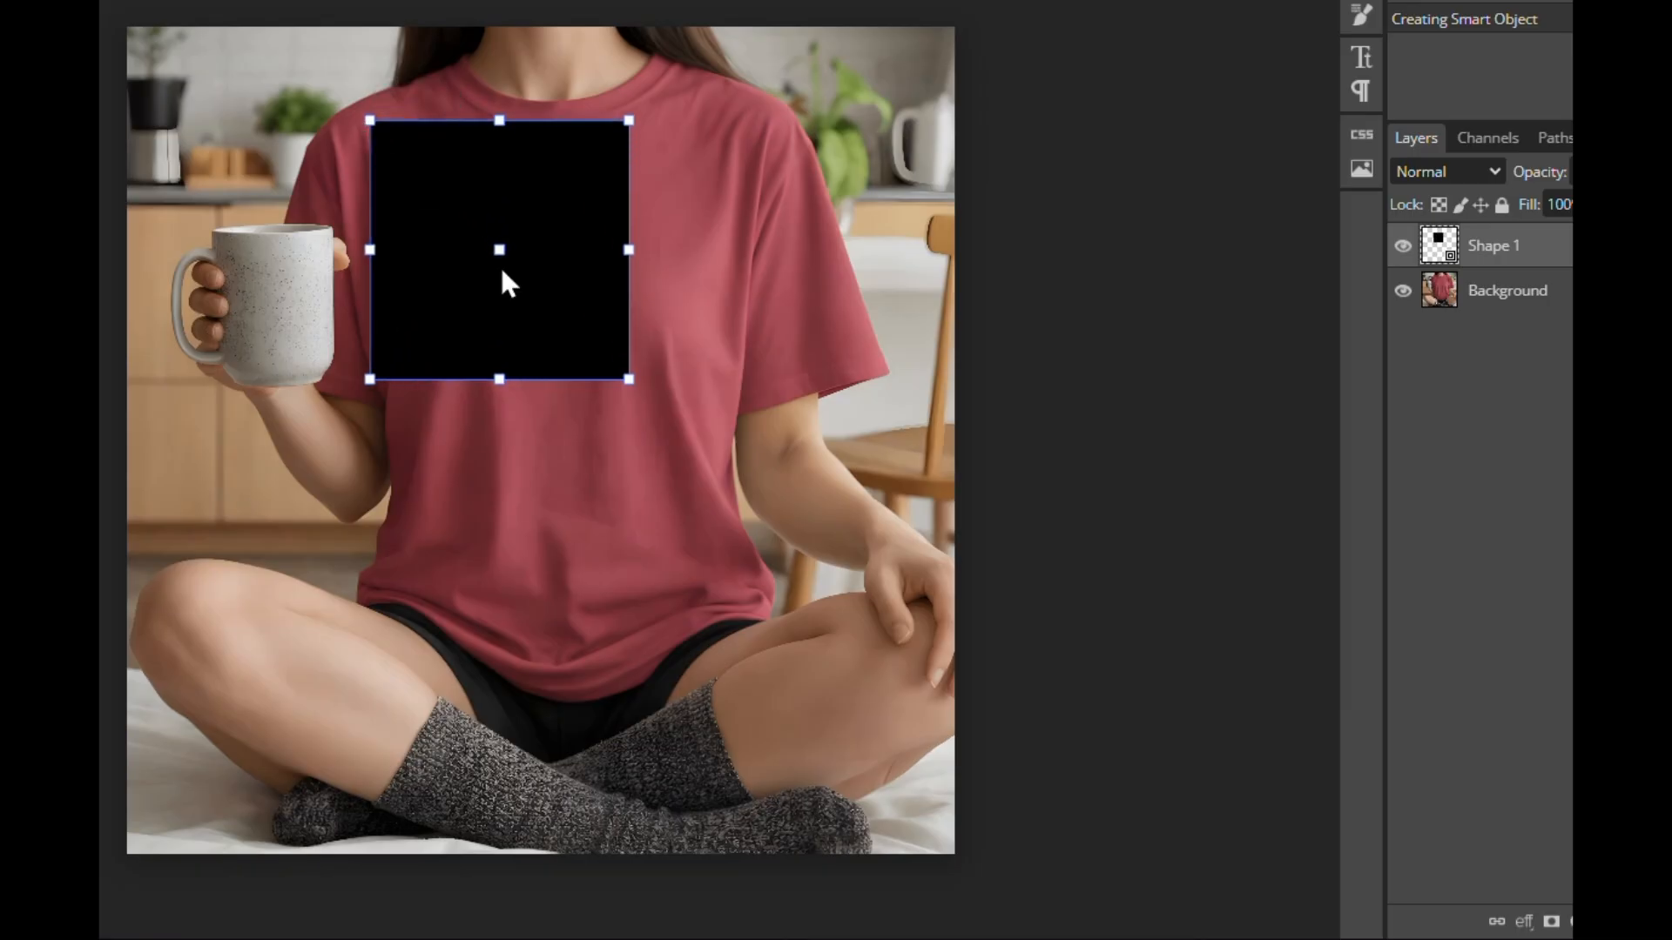
left_click_drag(628, 380, 682, 433)
left_click_drag(571, 224, 600, 252)
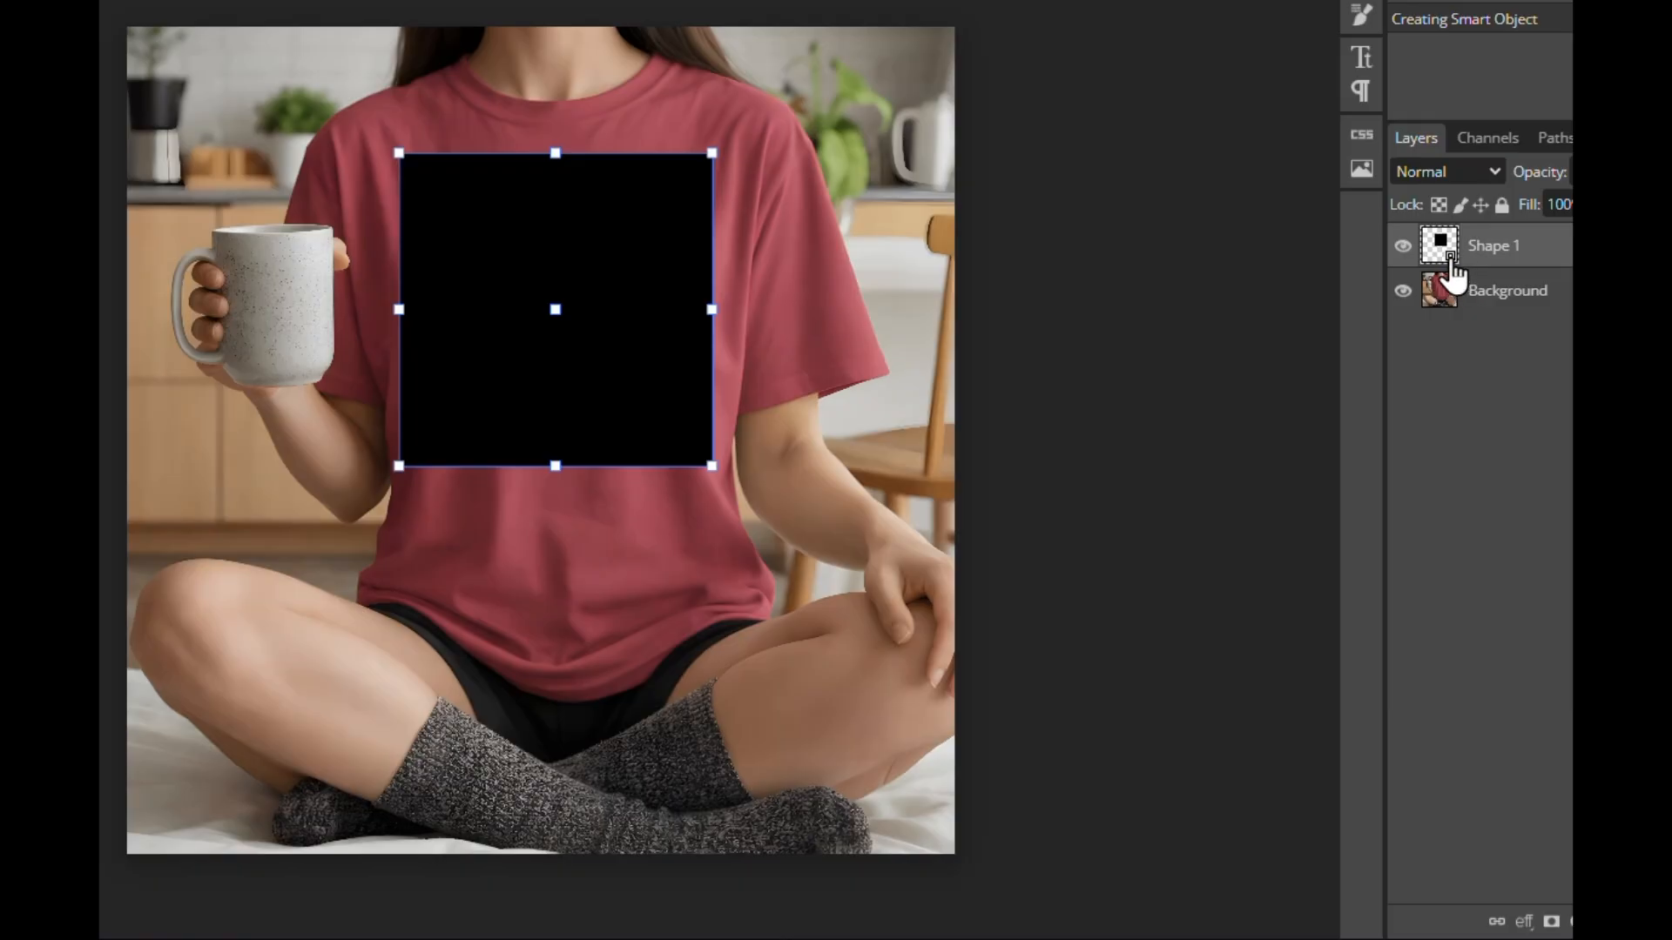
Open the smart object's contents and place the Baseball Sunflower design above the black square
double_click(1450, 264)
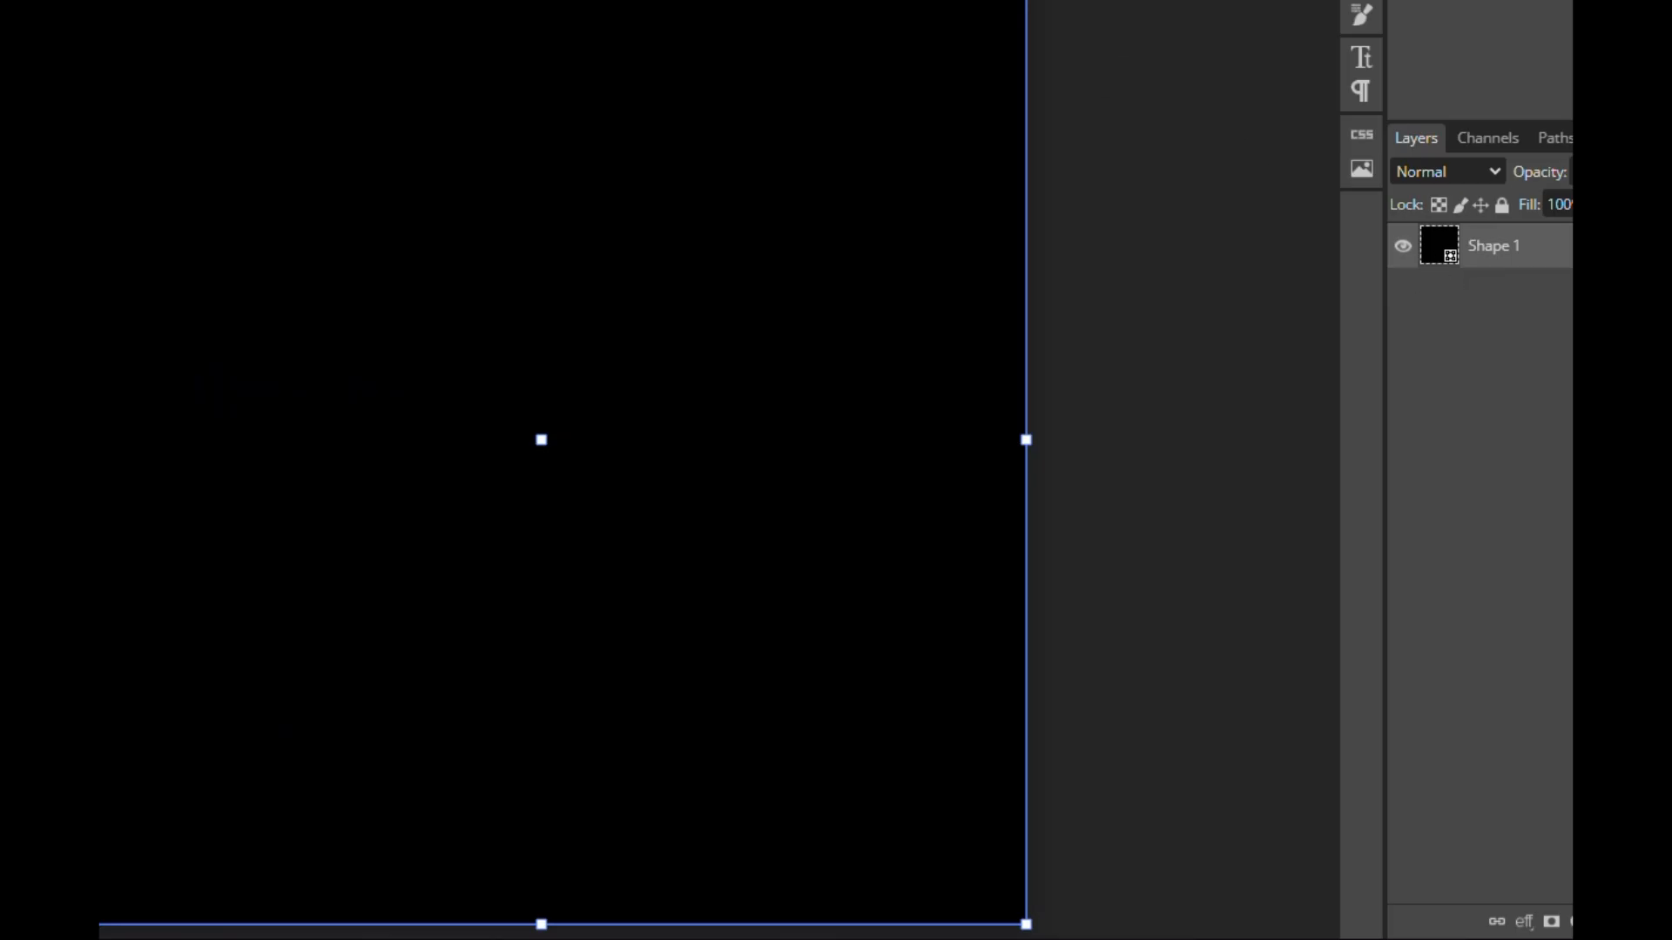
left_click_drag(1559, 436, 1443, 244)
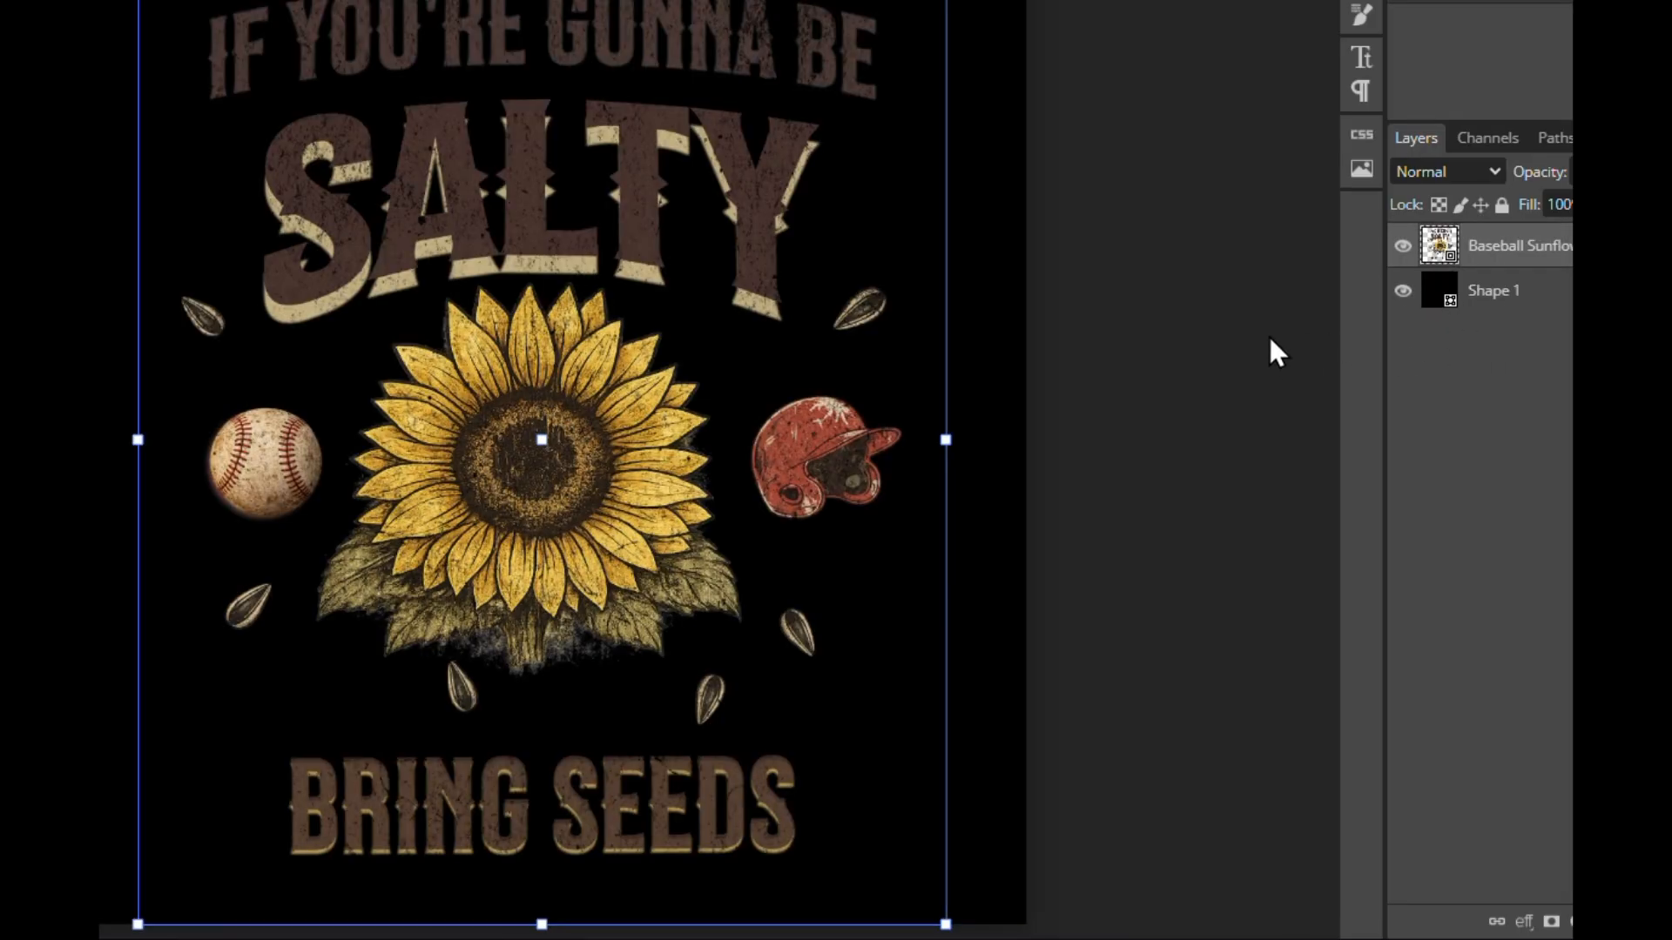
key("Return")
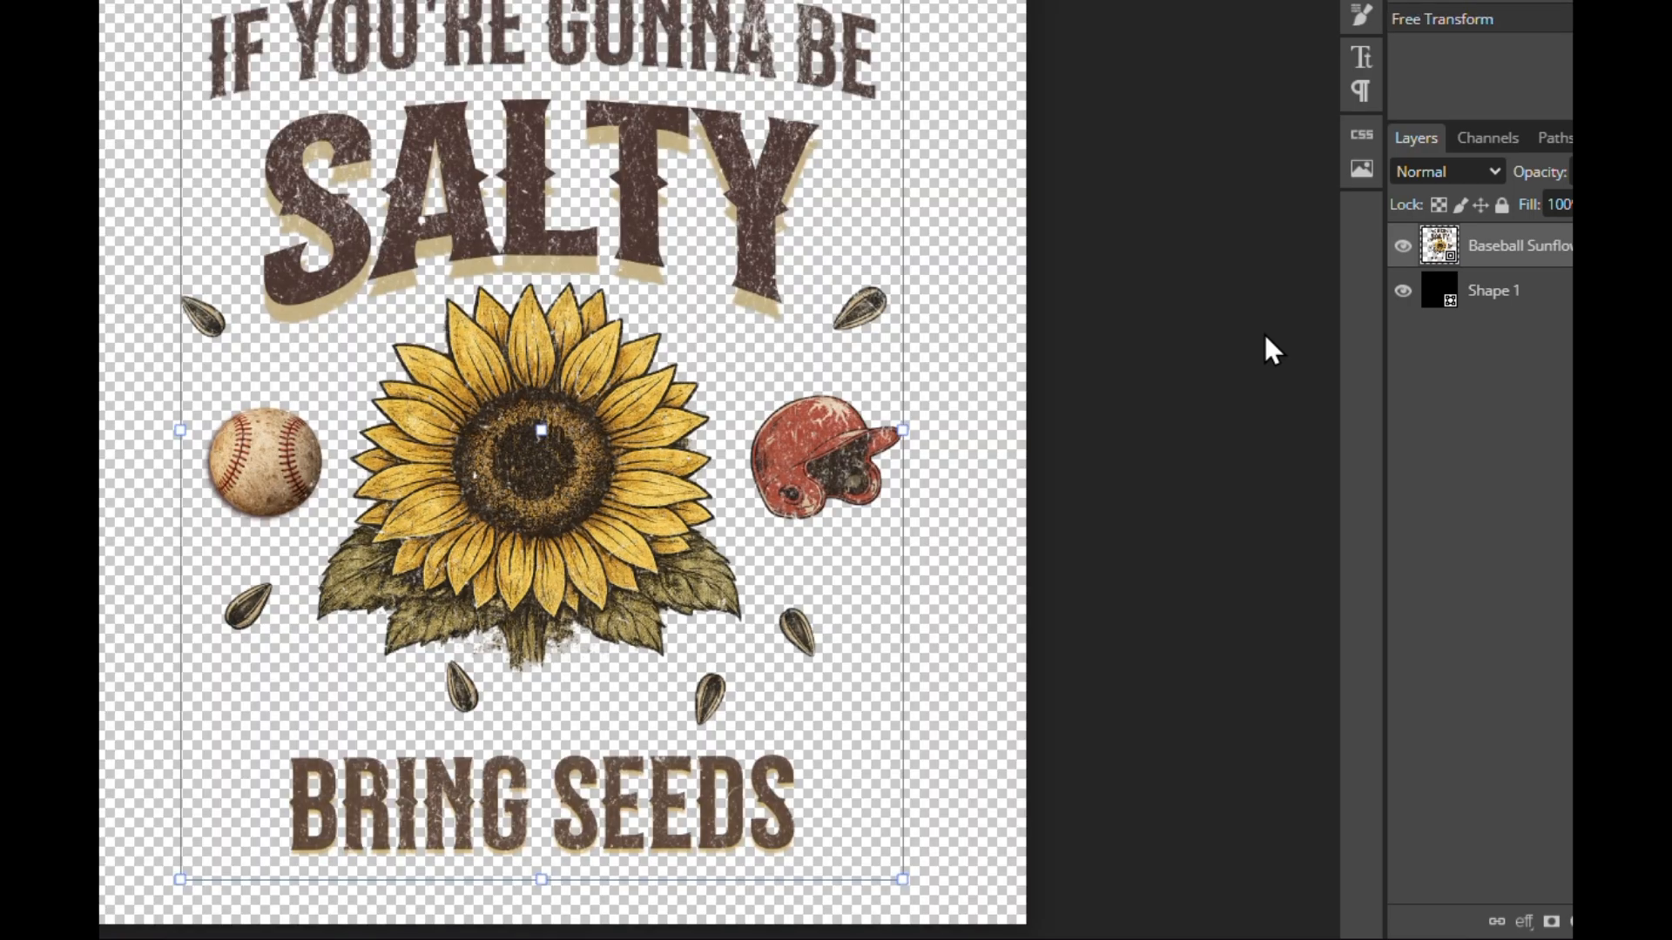
Hide the black Shape 1 layer behind the sunflower design and save the smart object back to the mockup
scroll(1186, 413, "up", 2)
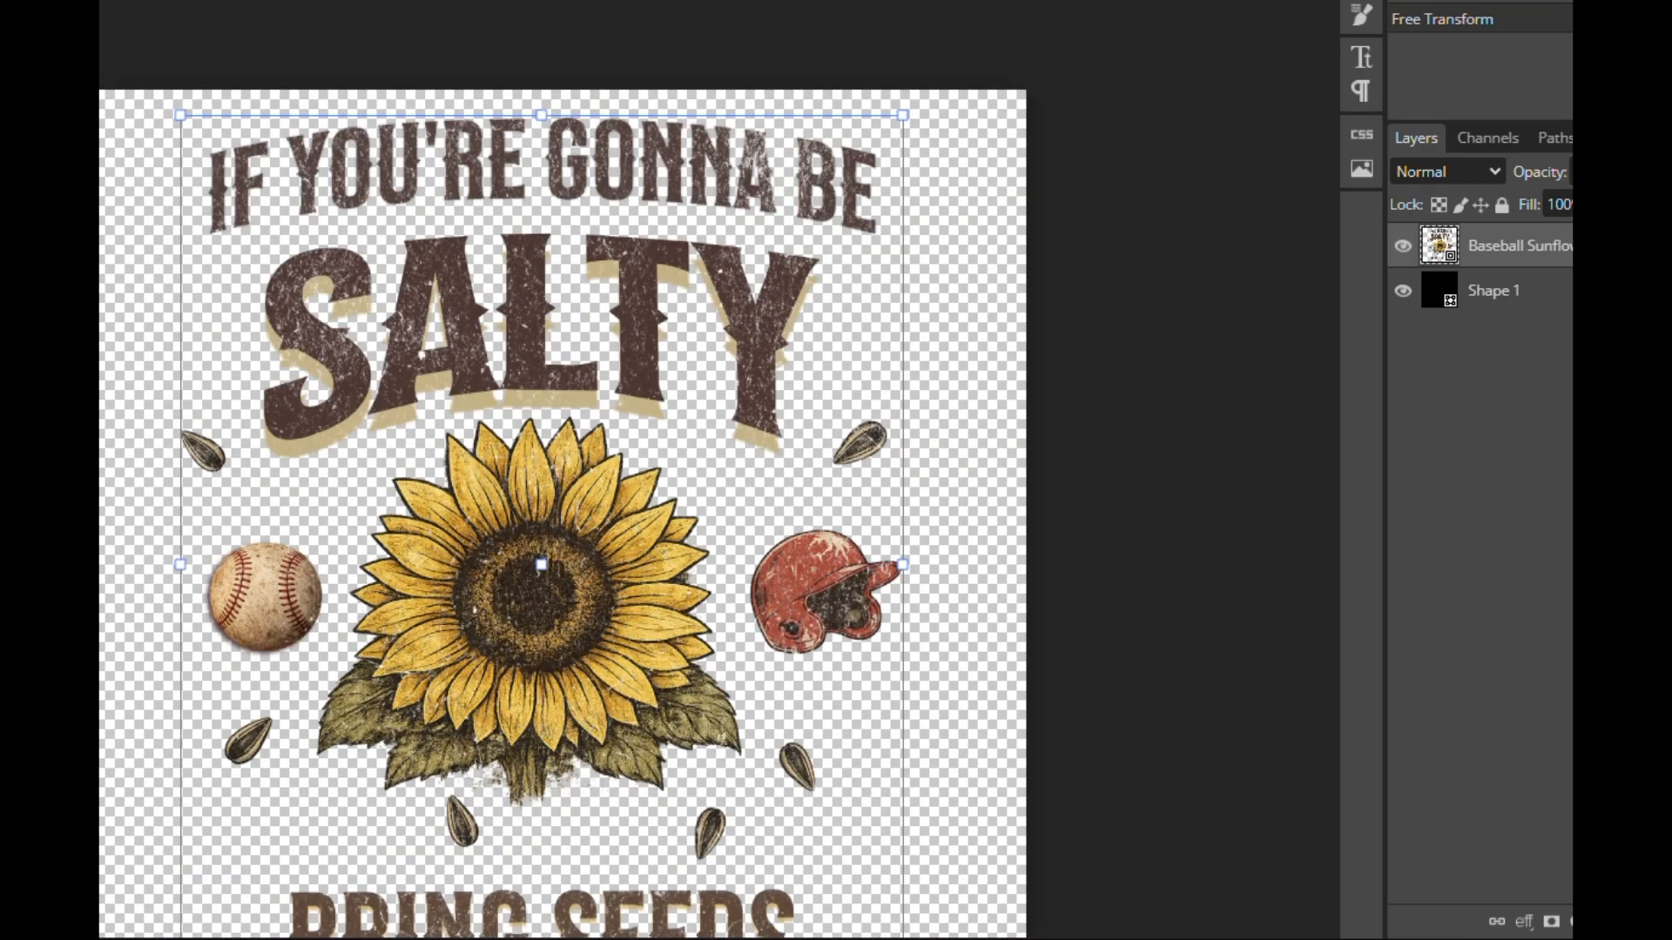
scroll(1180, 385, "down", 4)
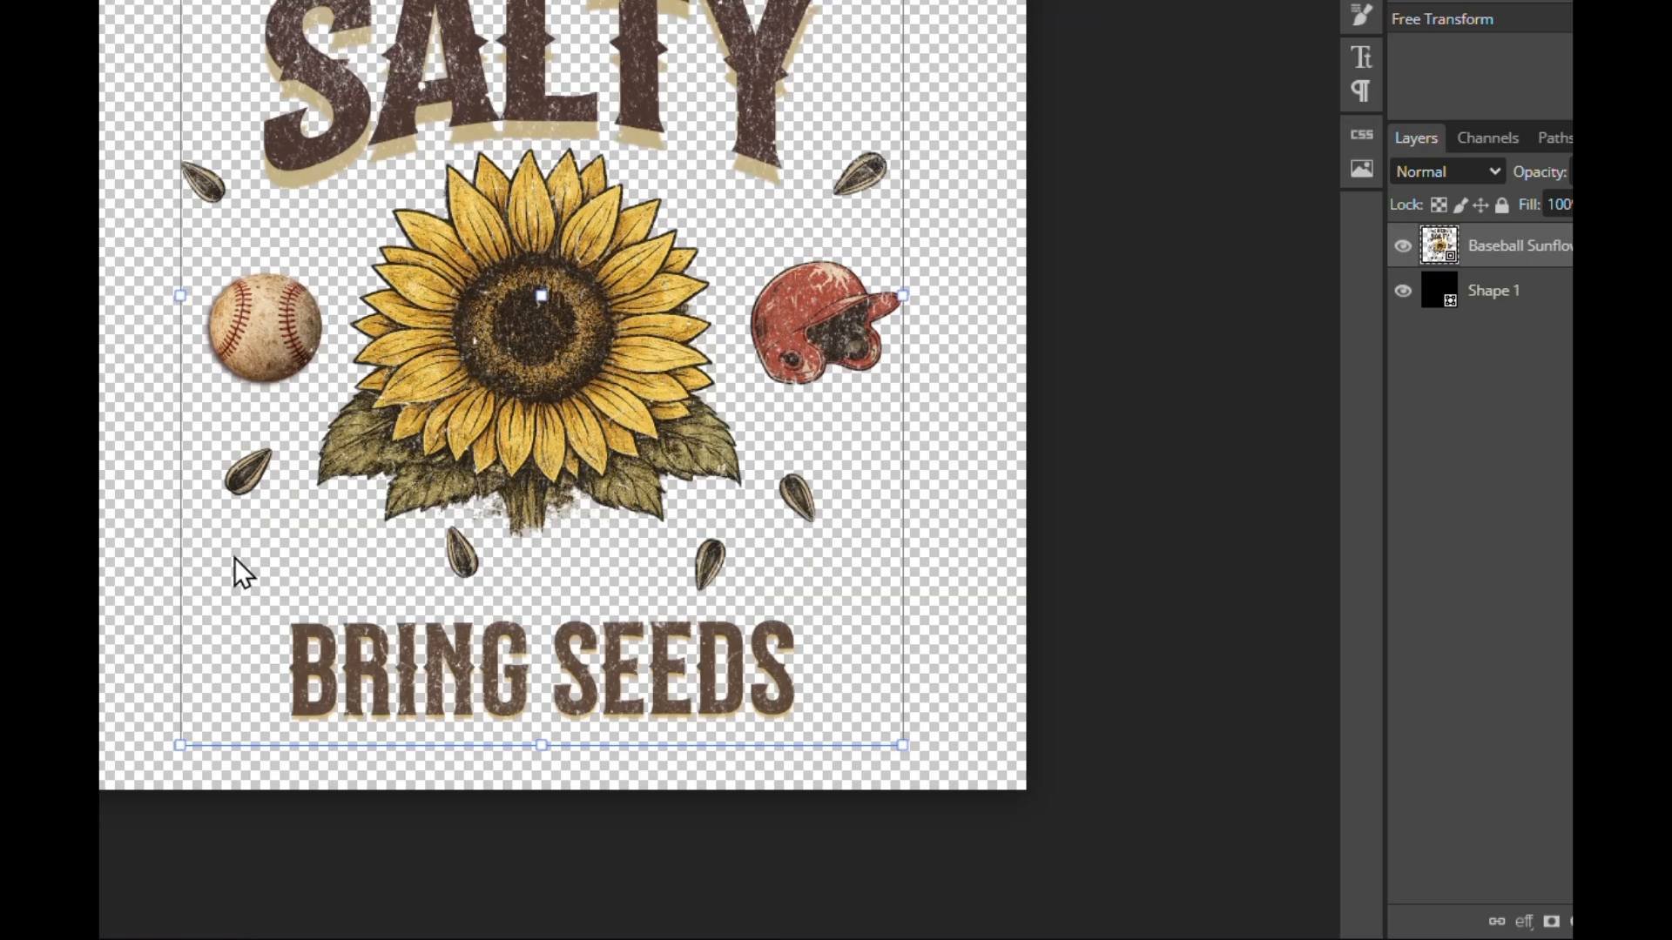
scroll(1036, 435, "up", 4)
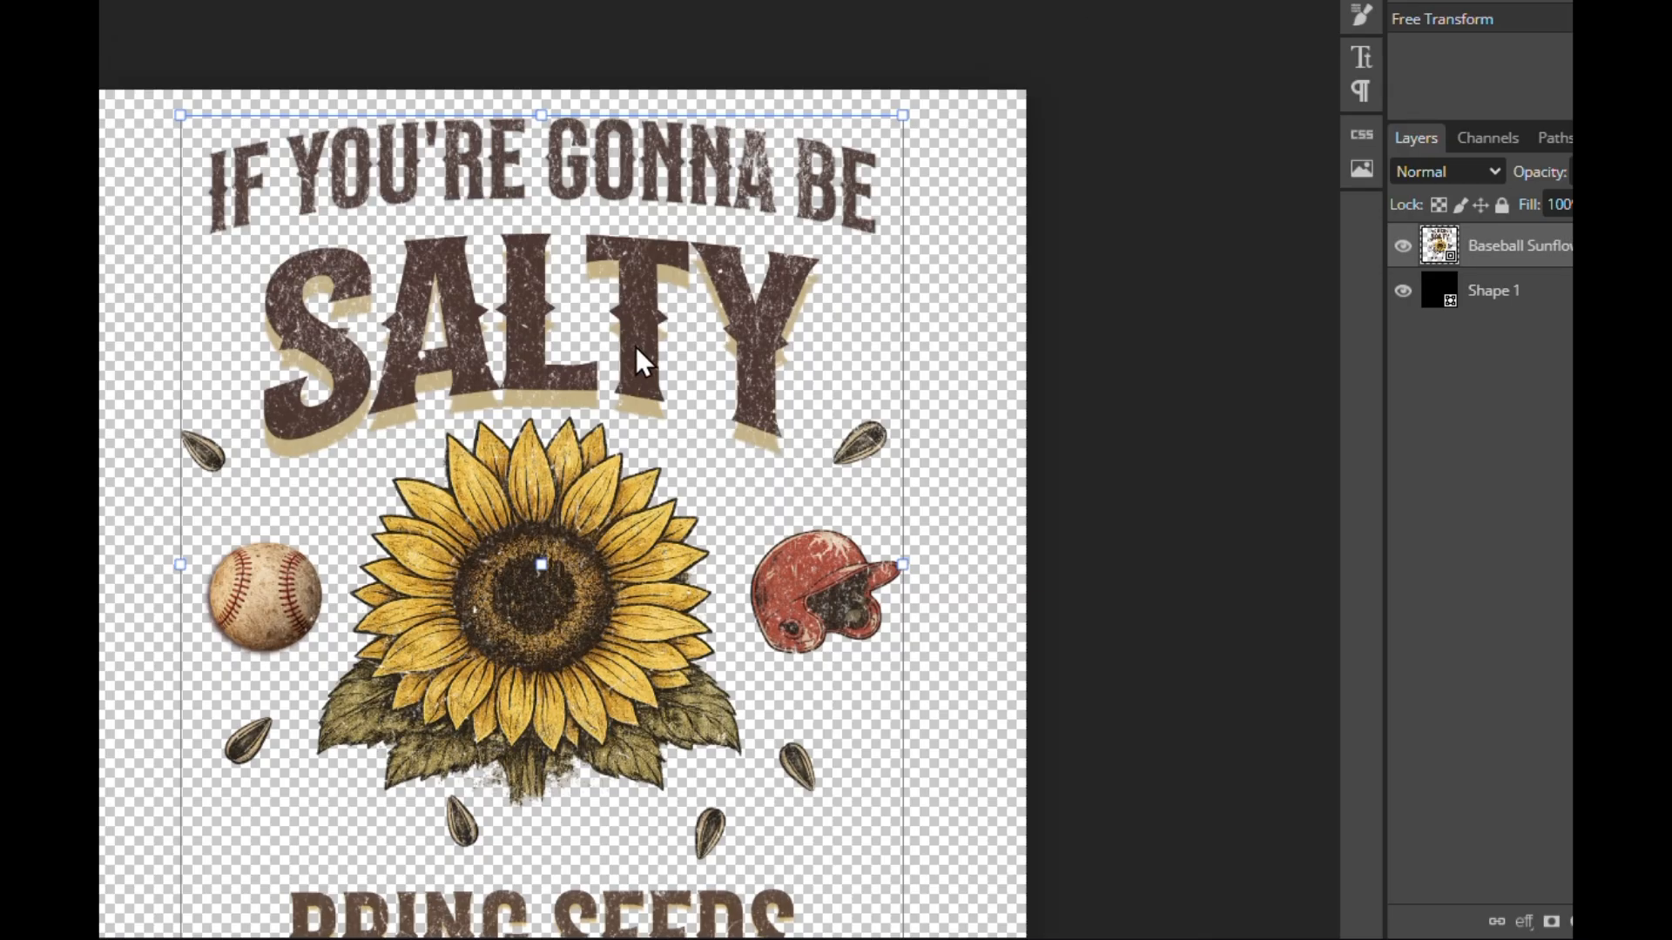
scroll(632, 343, "down", 4)
scroll(649, 358, "up", 2)
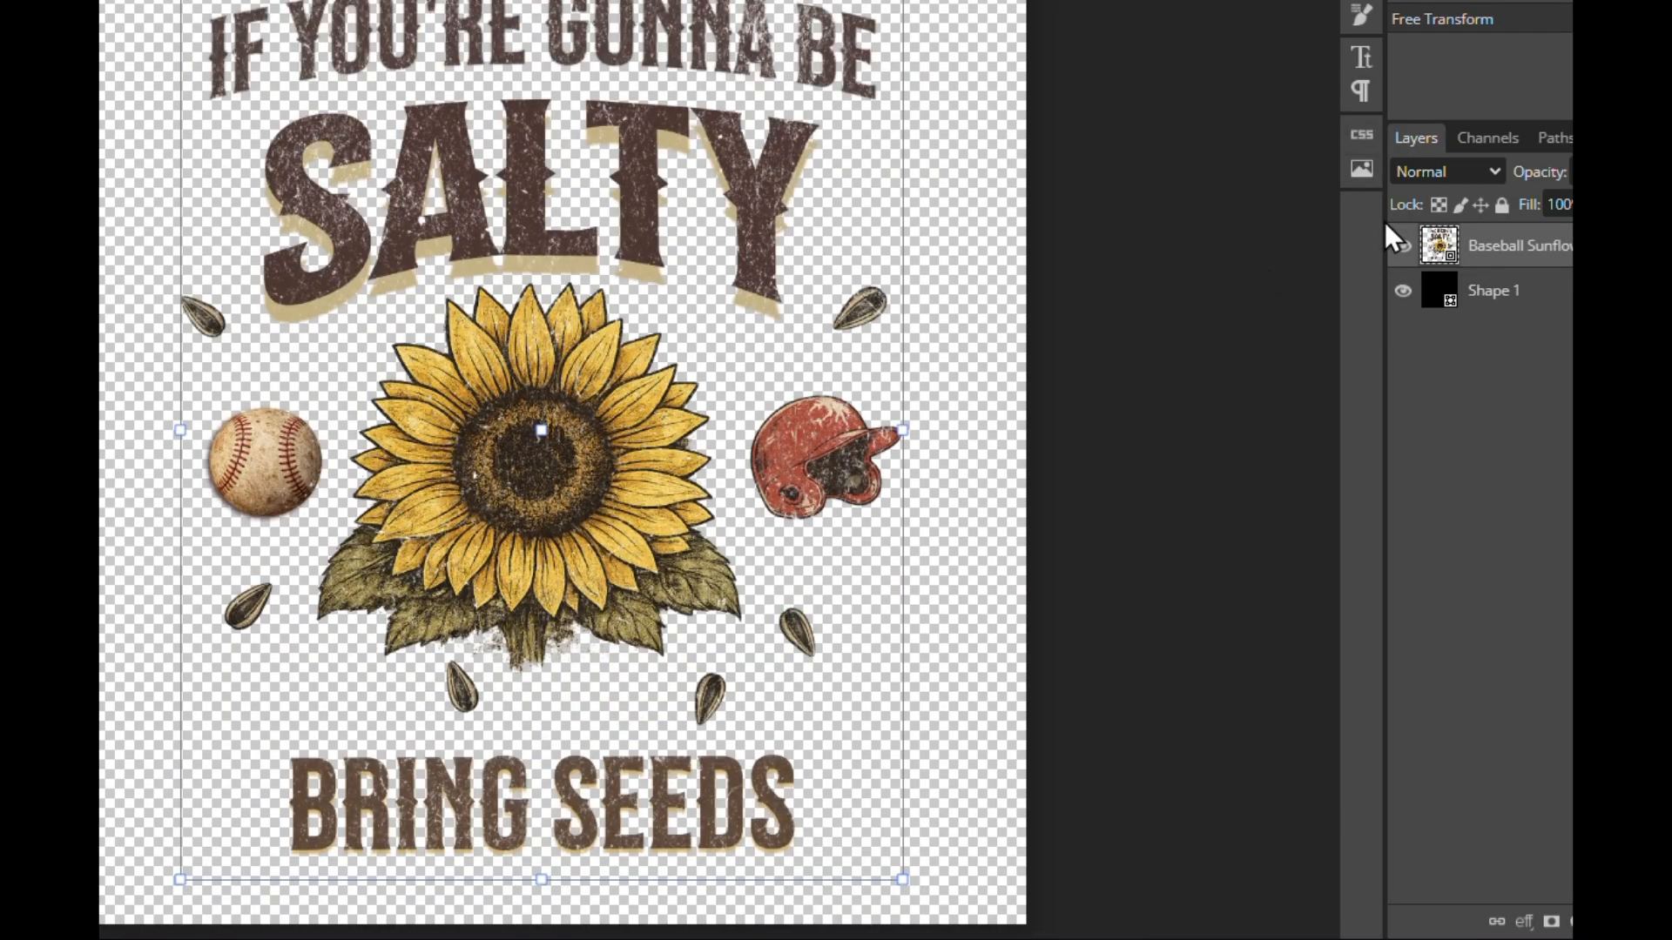
left_click(1486, 295)
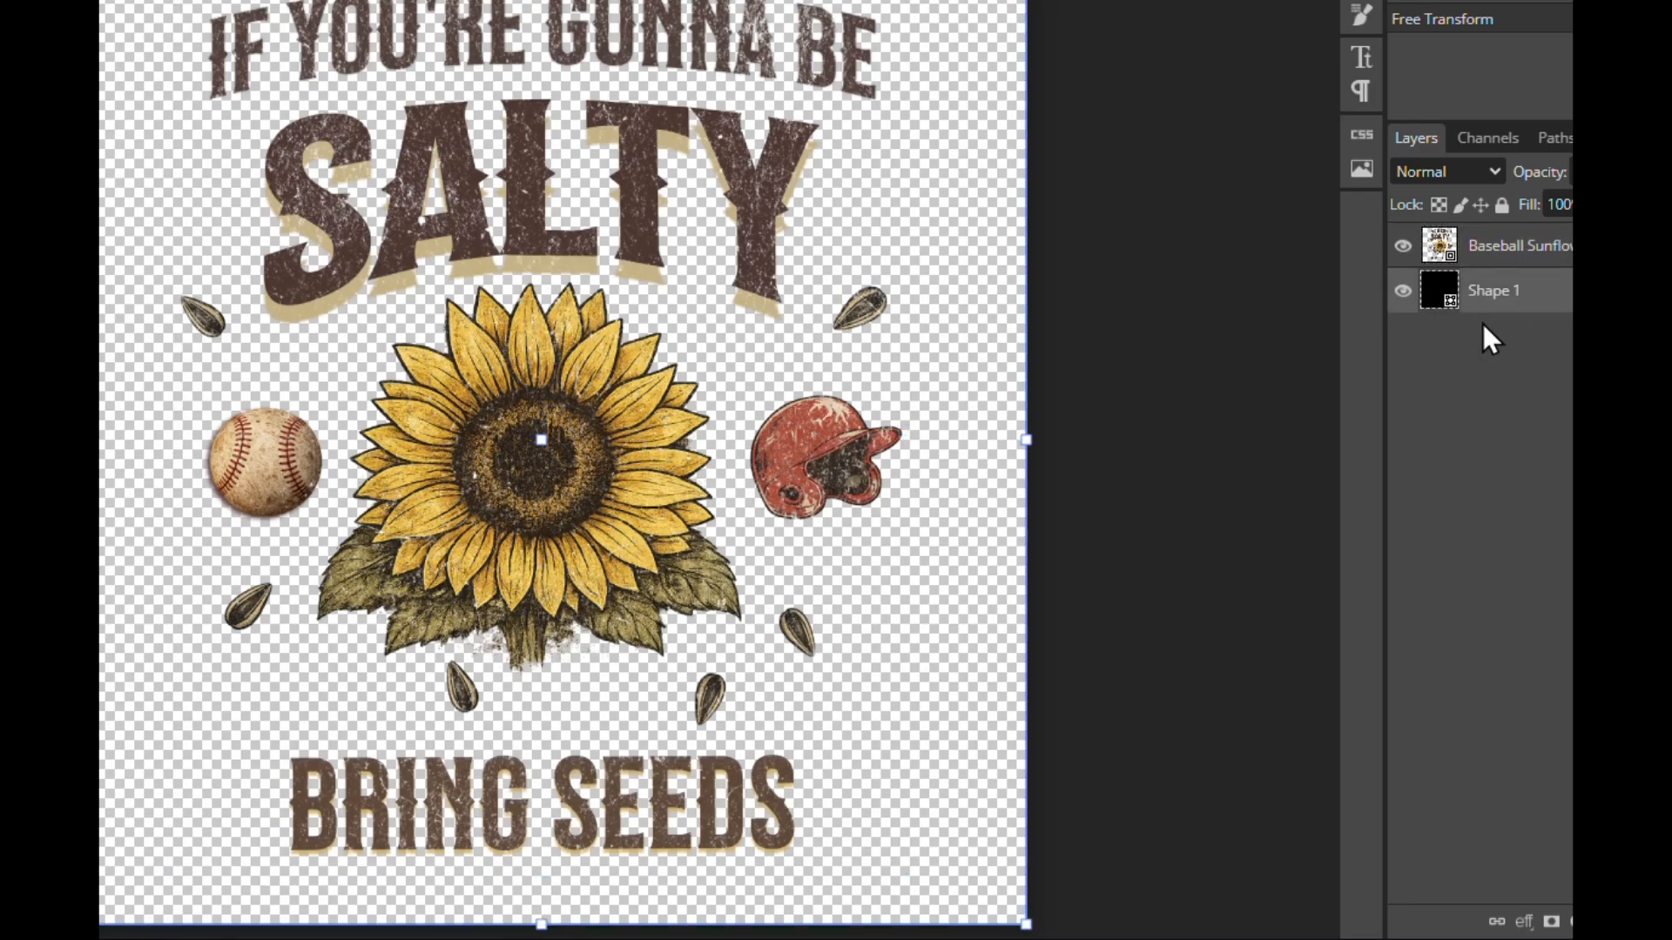
left_click(1402, 292)
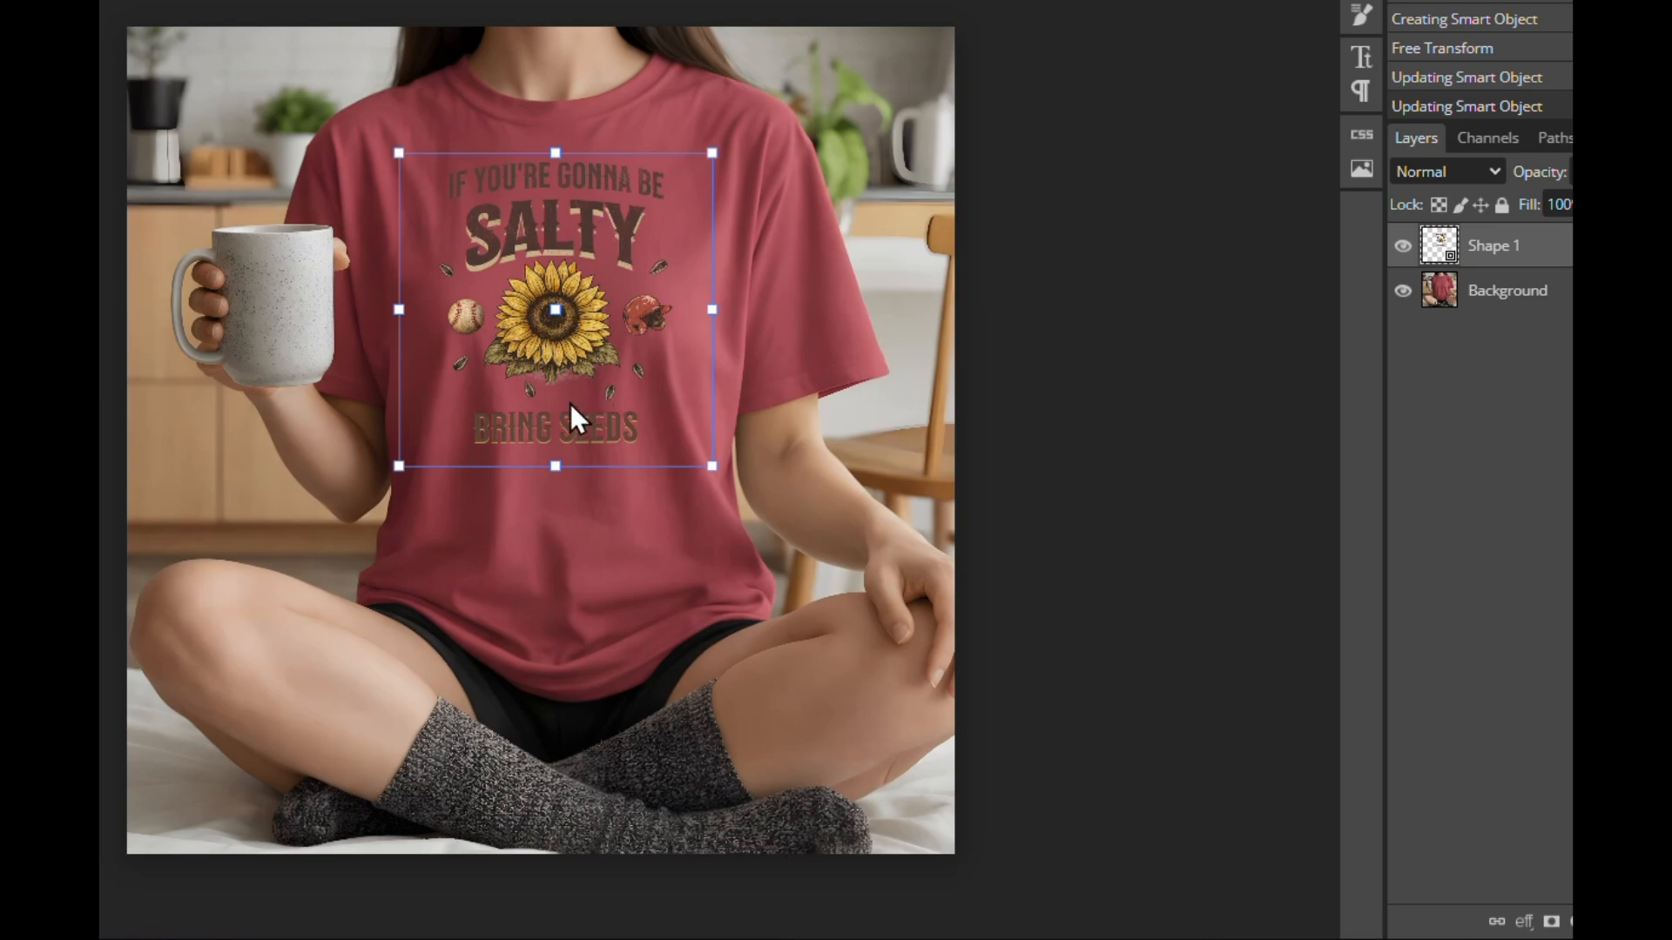
Enlarge the sunflower design on the shirt and reposition it centred on the chest below the neckline
scroll(571, 404, "up", 3)
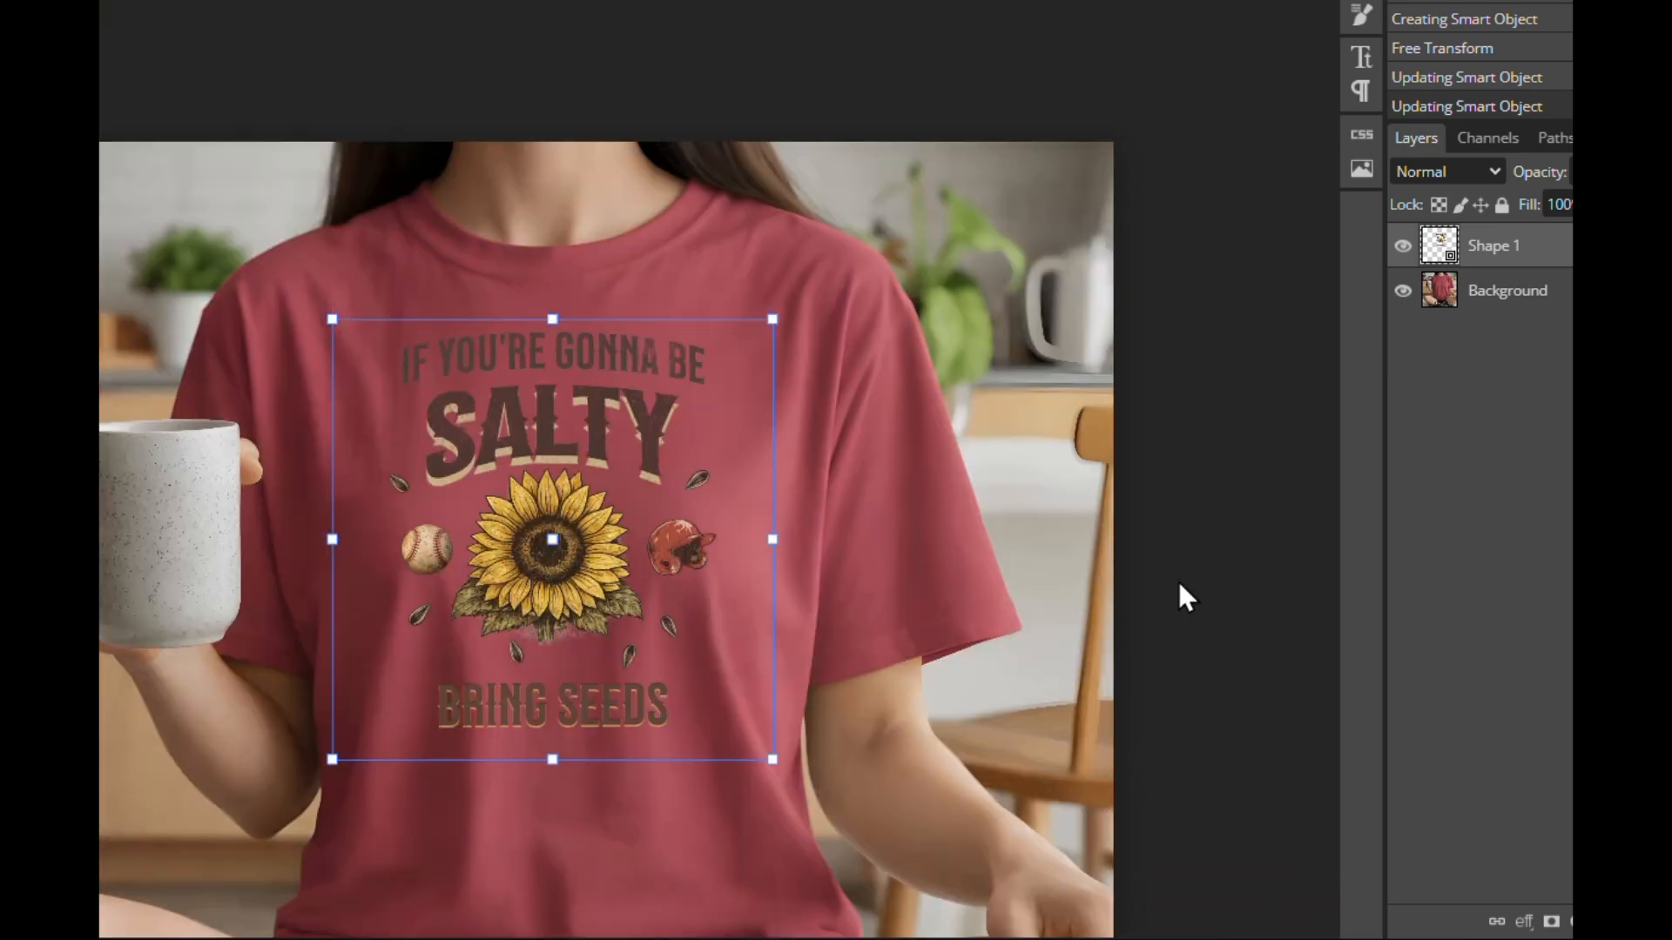
scroll(1130, 566, "down", 2)
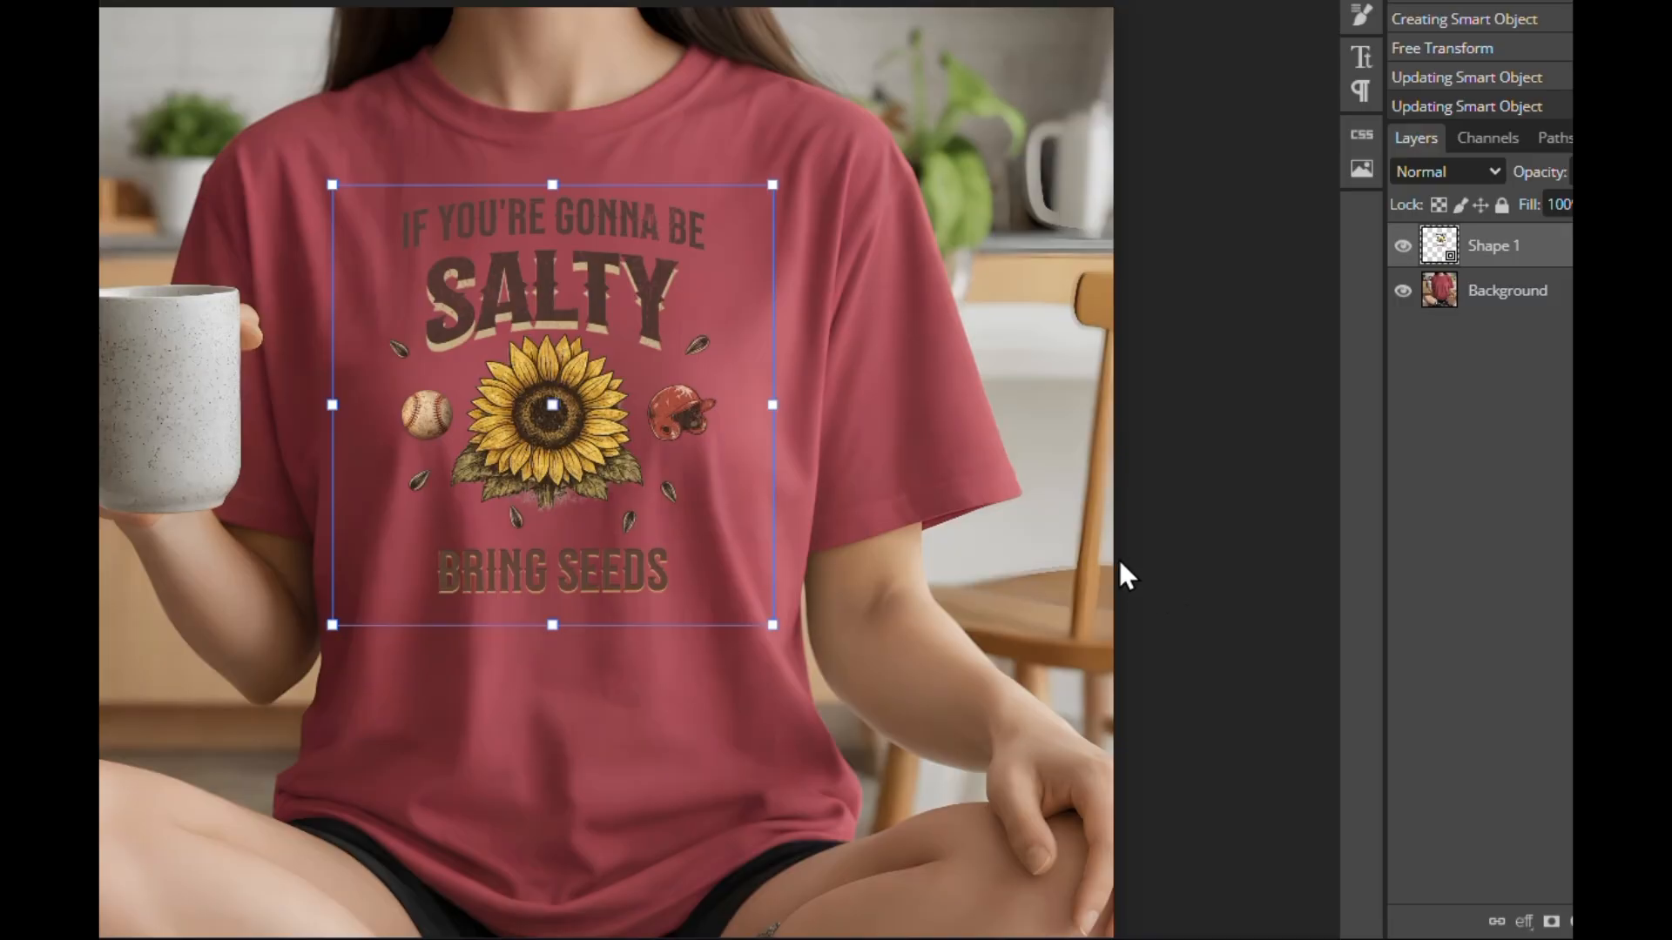
left_click(682, 295)
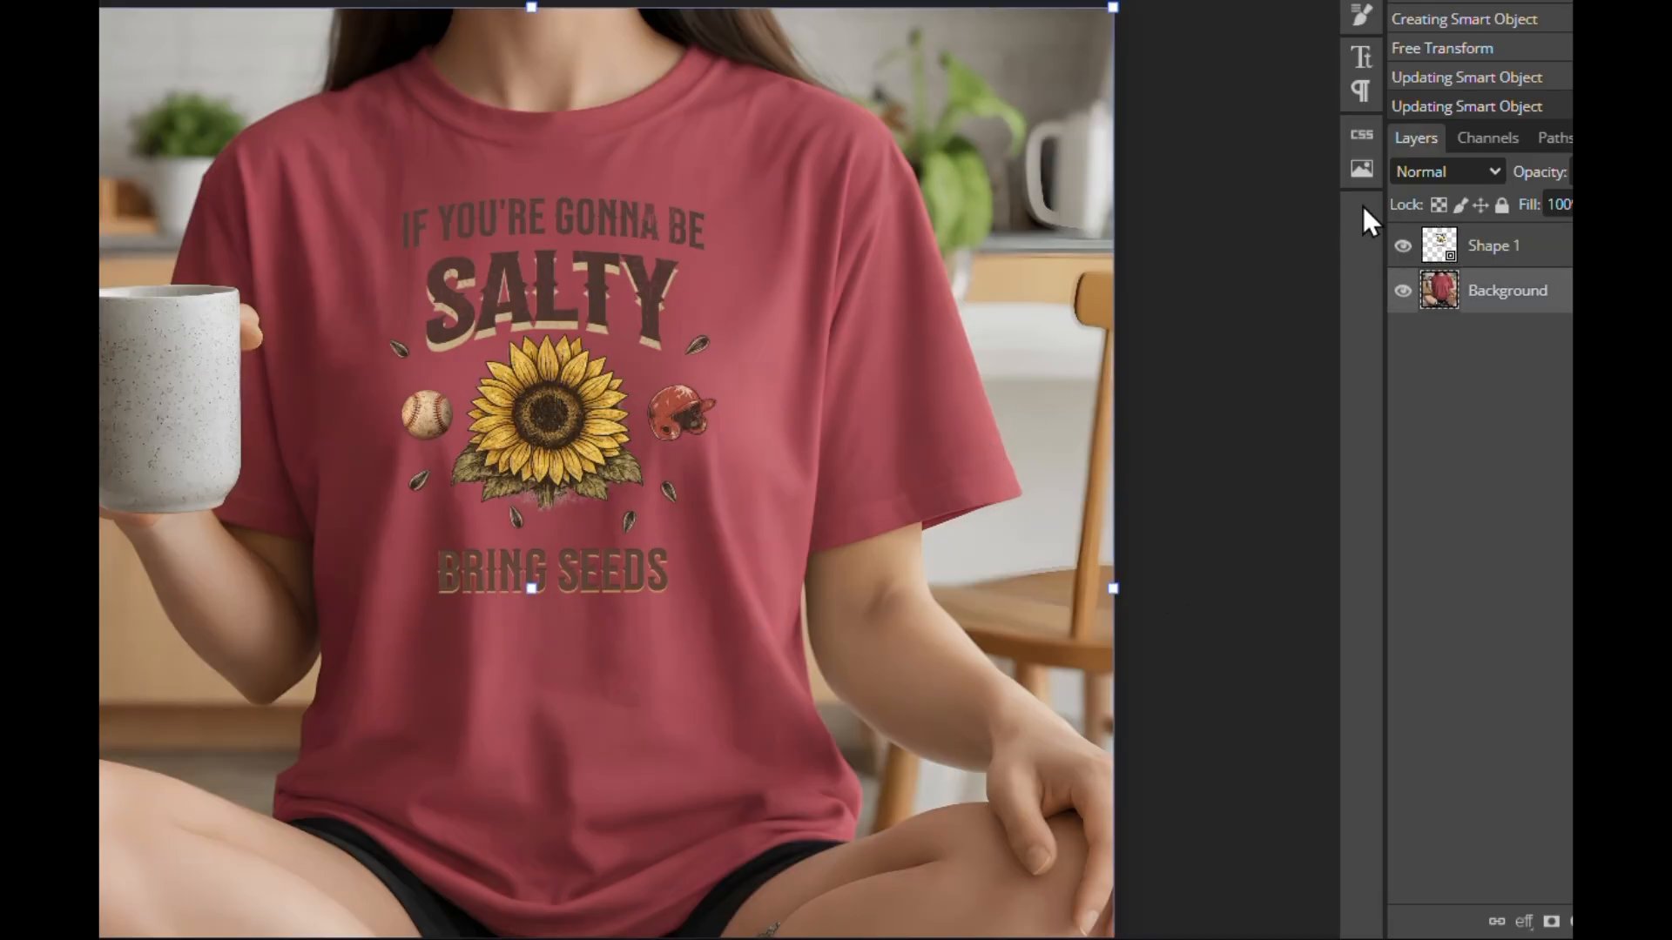
left_click(1476, 246)
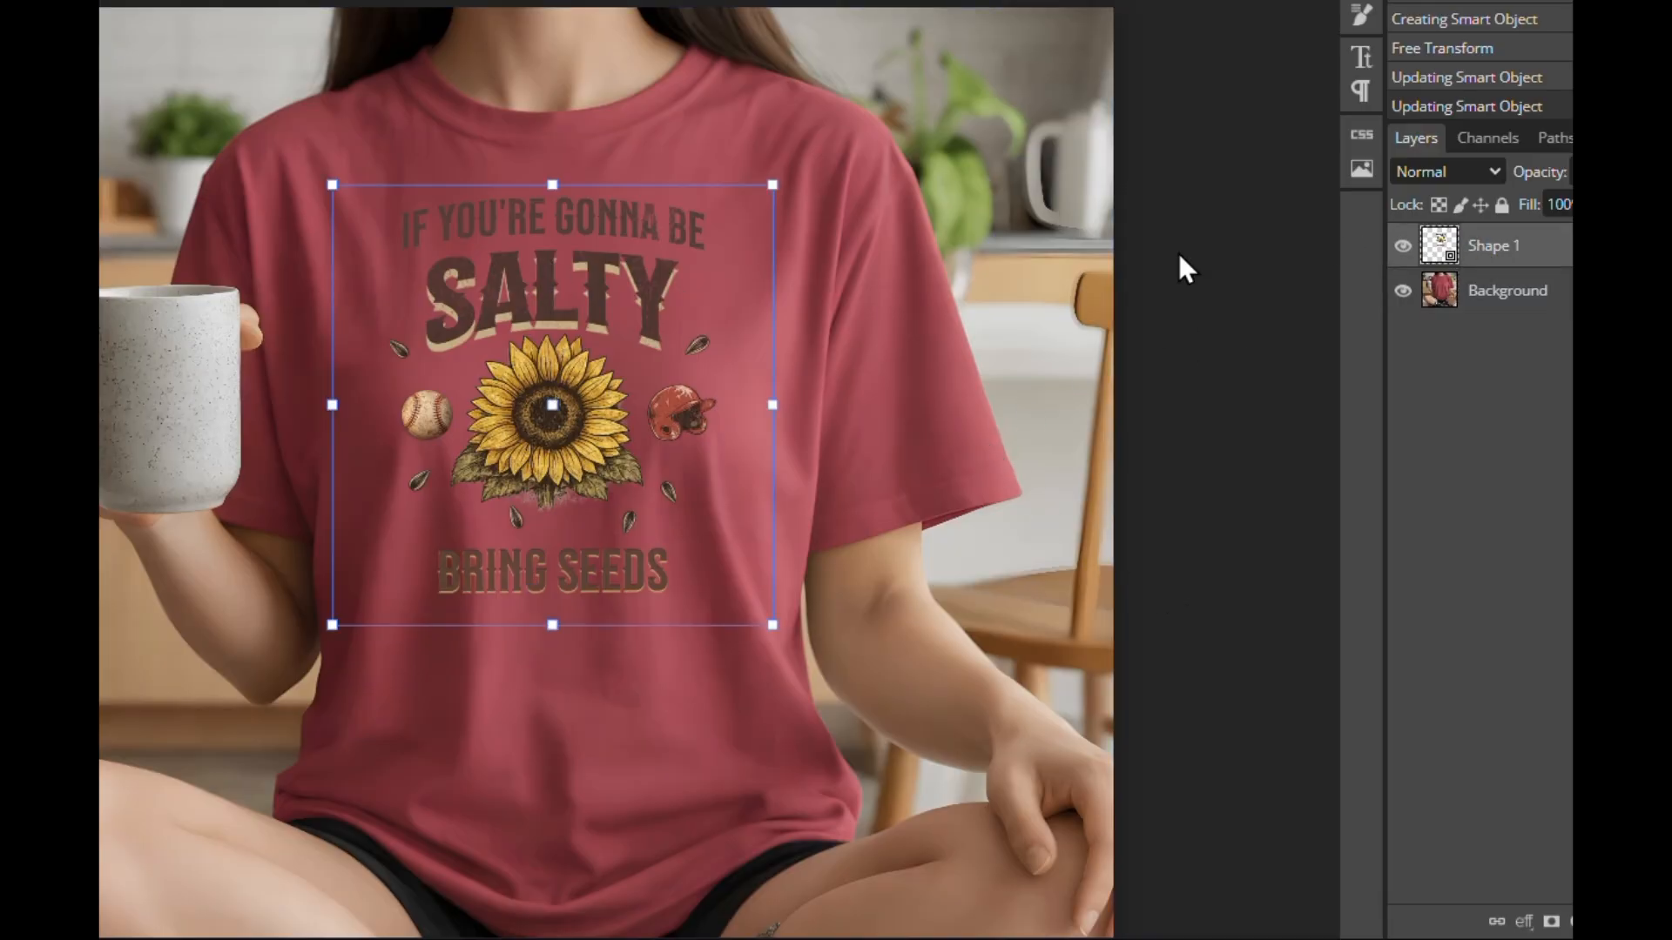
left_click(1406, 301)
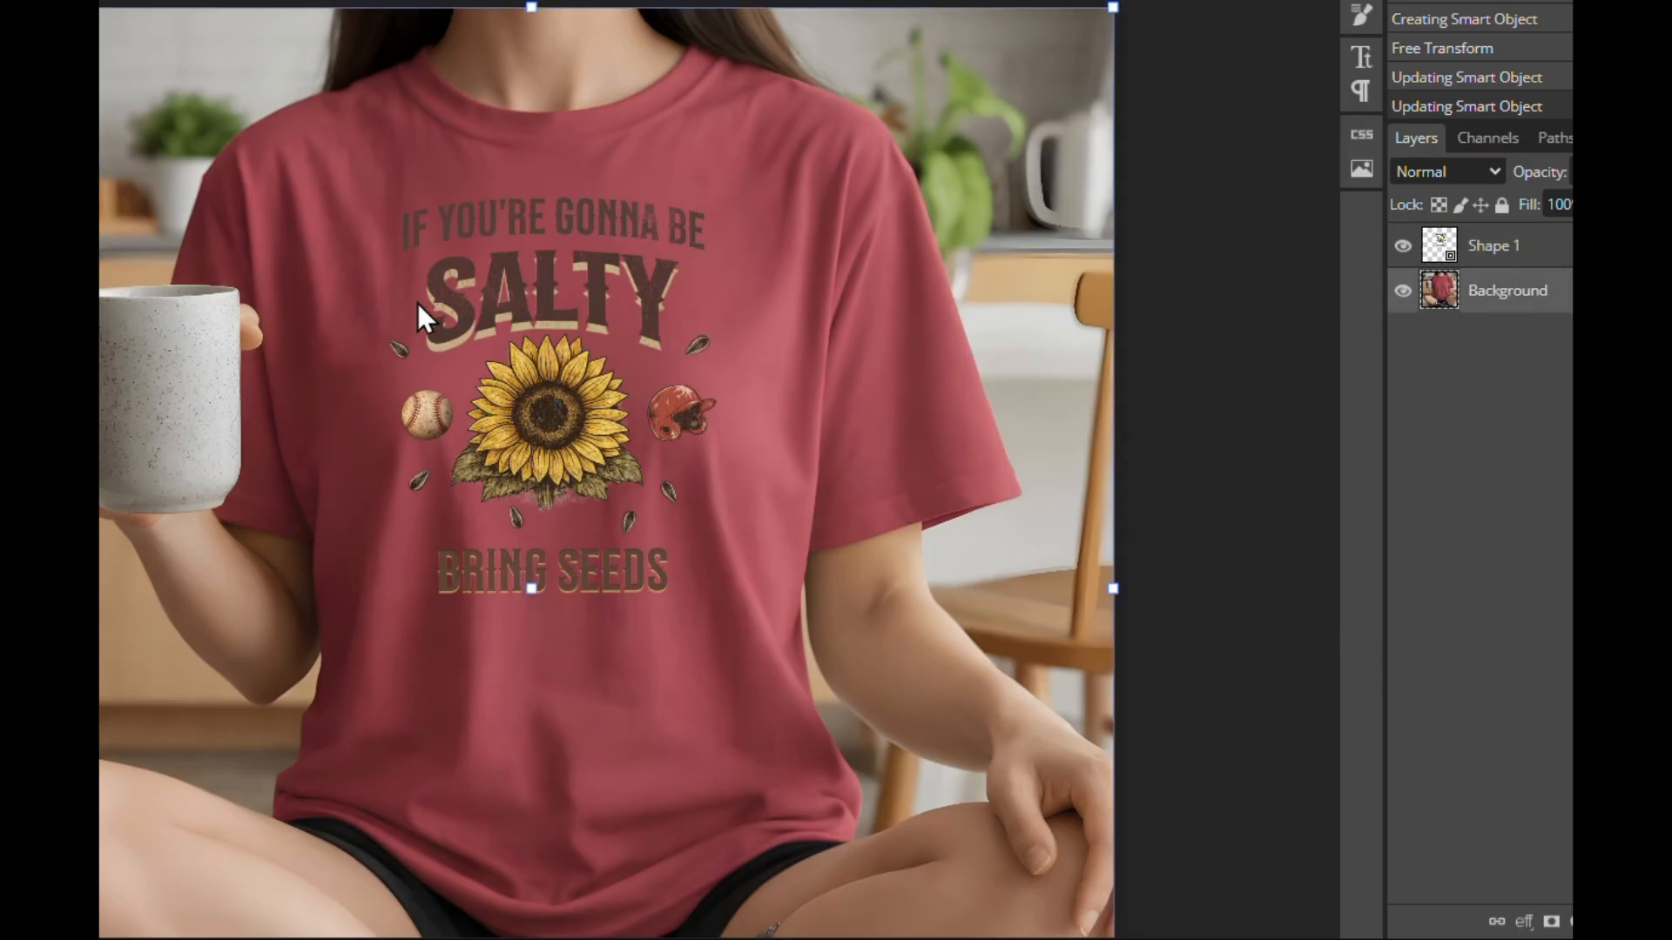
left_click(1471, 244)
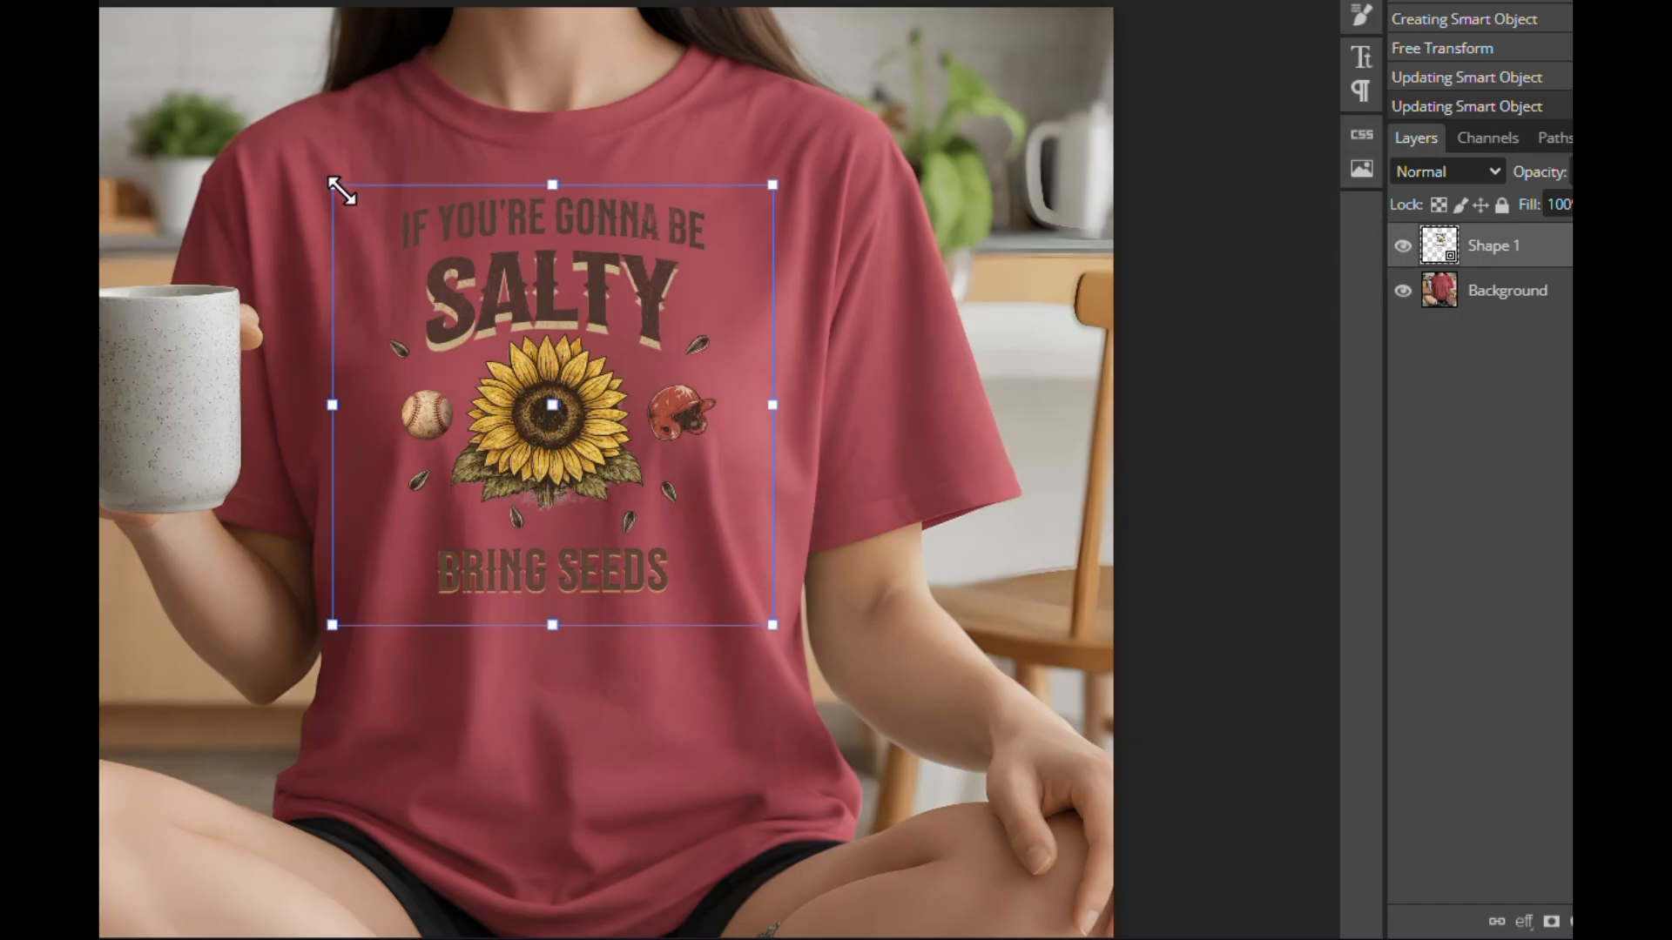
left_click_drag(329, 180, 262, 117)
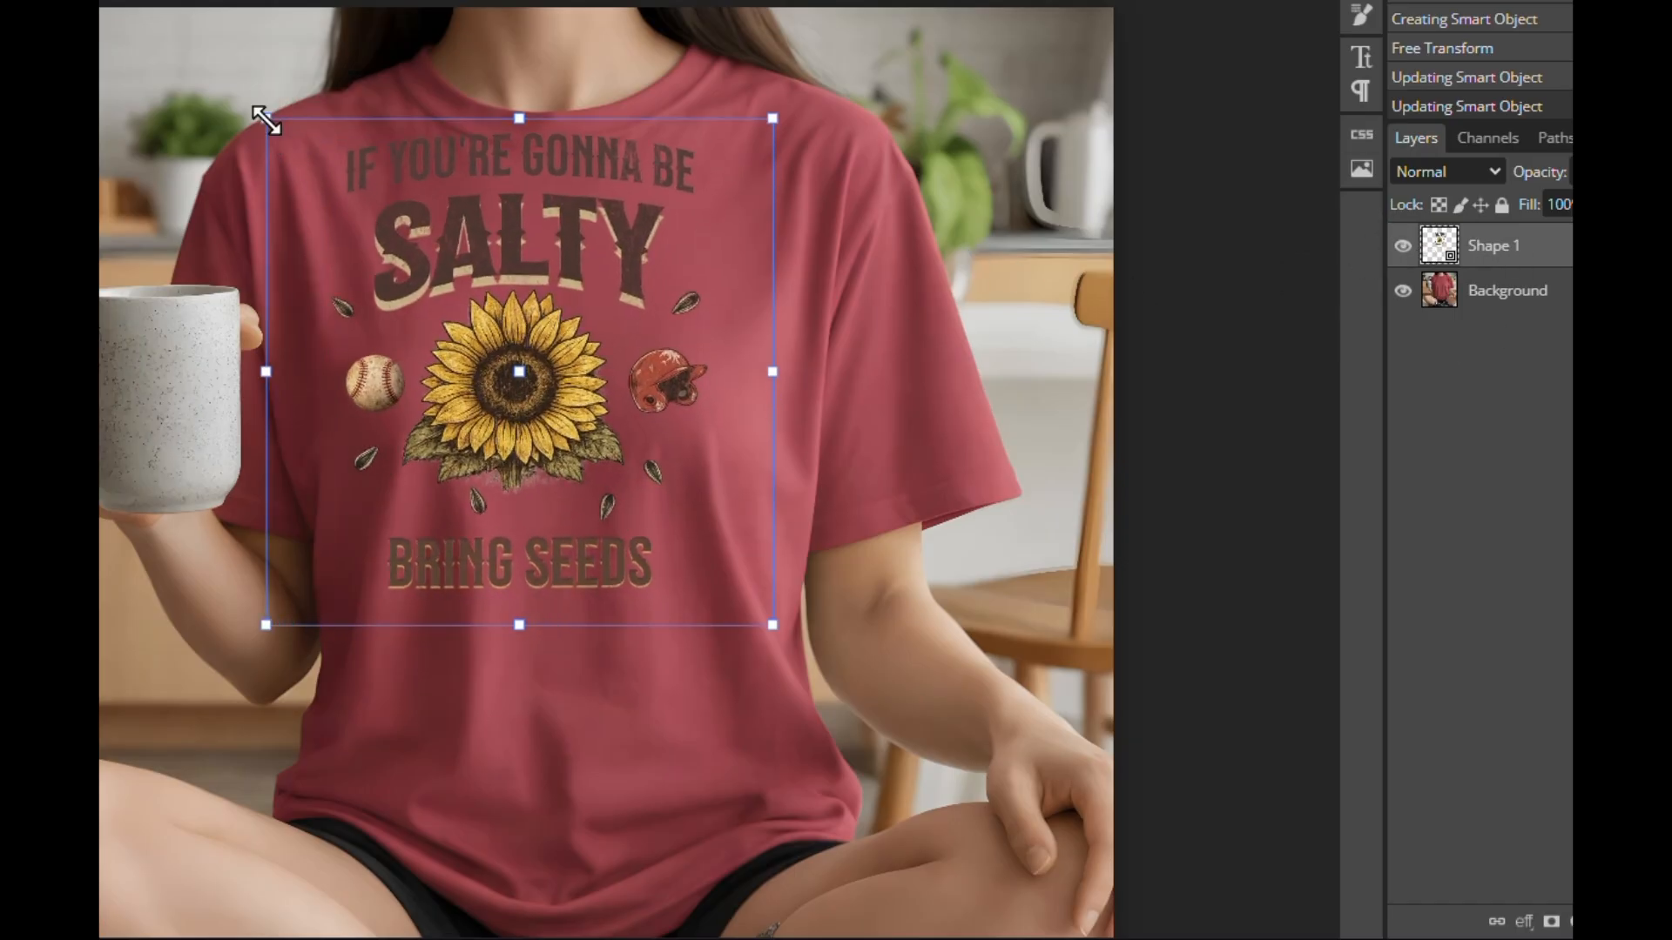
left_click_drag(535, 214, 562, 285)
left_click(1491, 325)
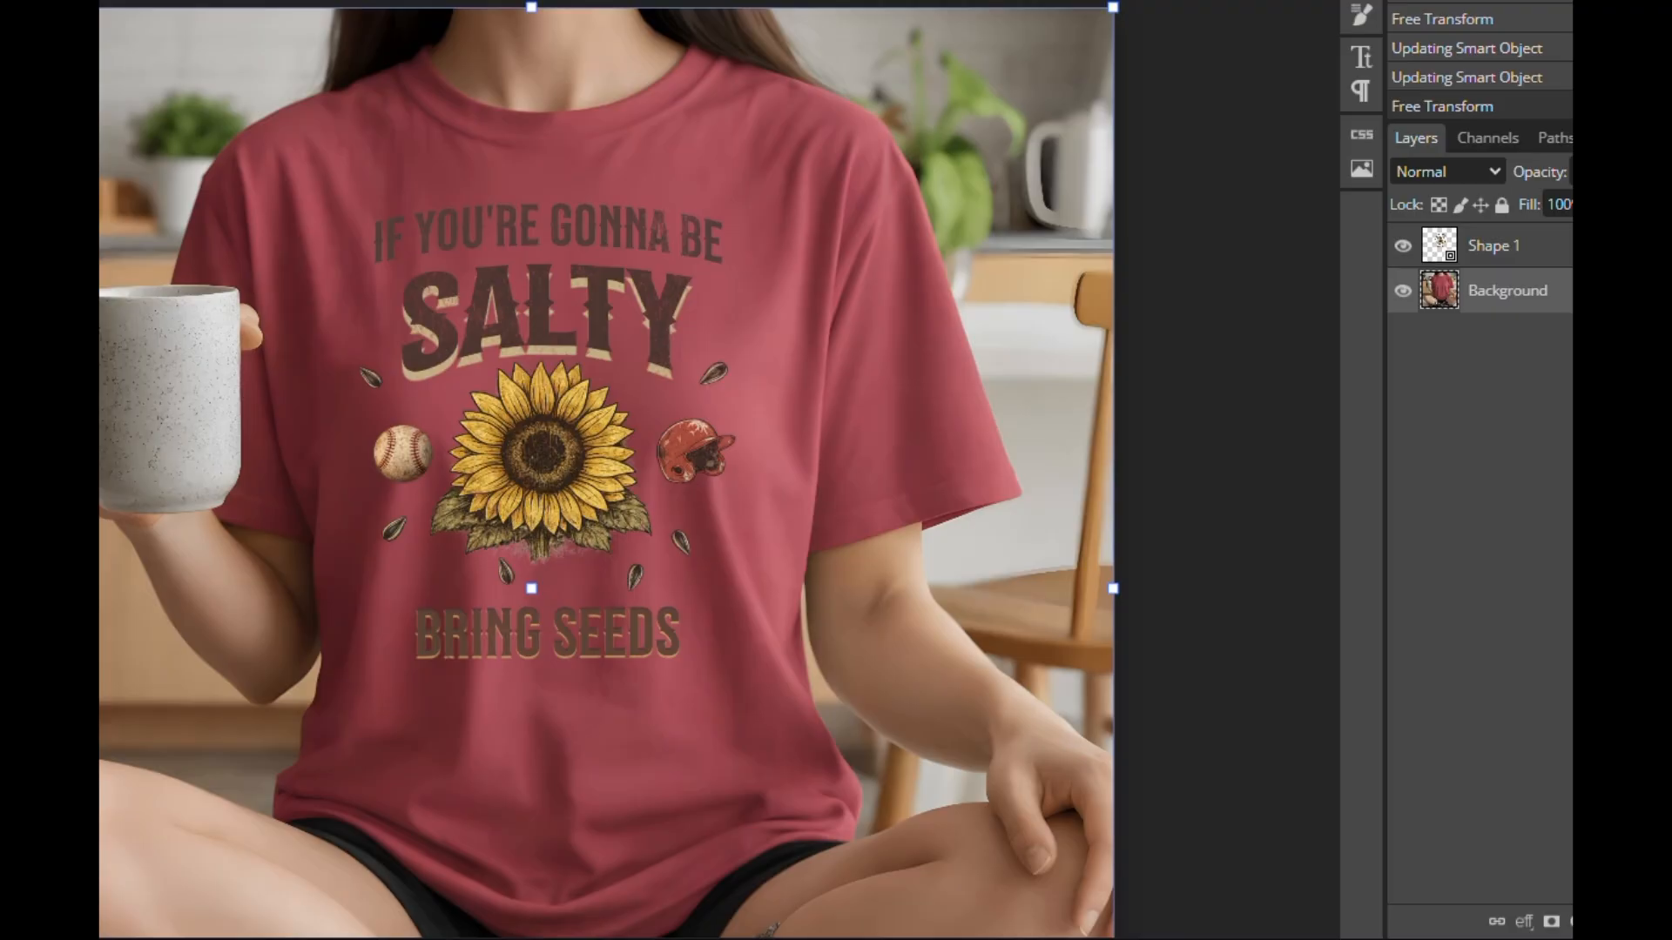
Configure a JPG export of the mockup at 2500 × 2500 px and close the export settings without saving
key("ctrl+alt+shift+s")
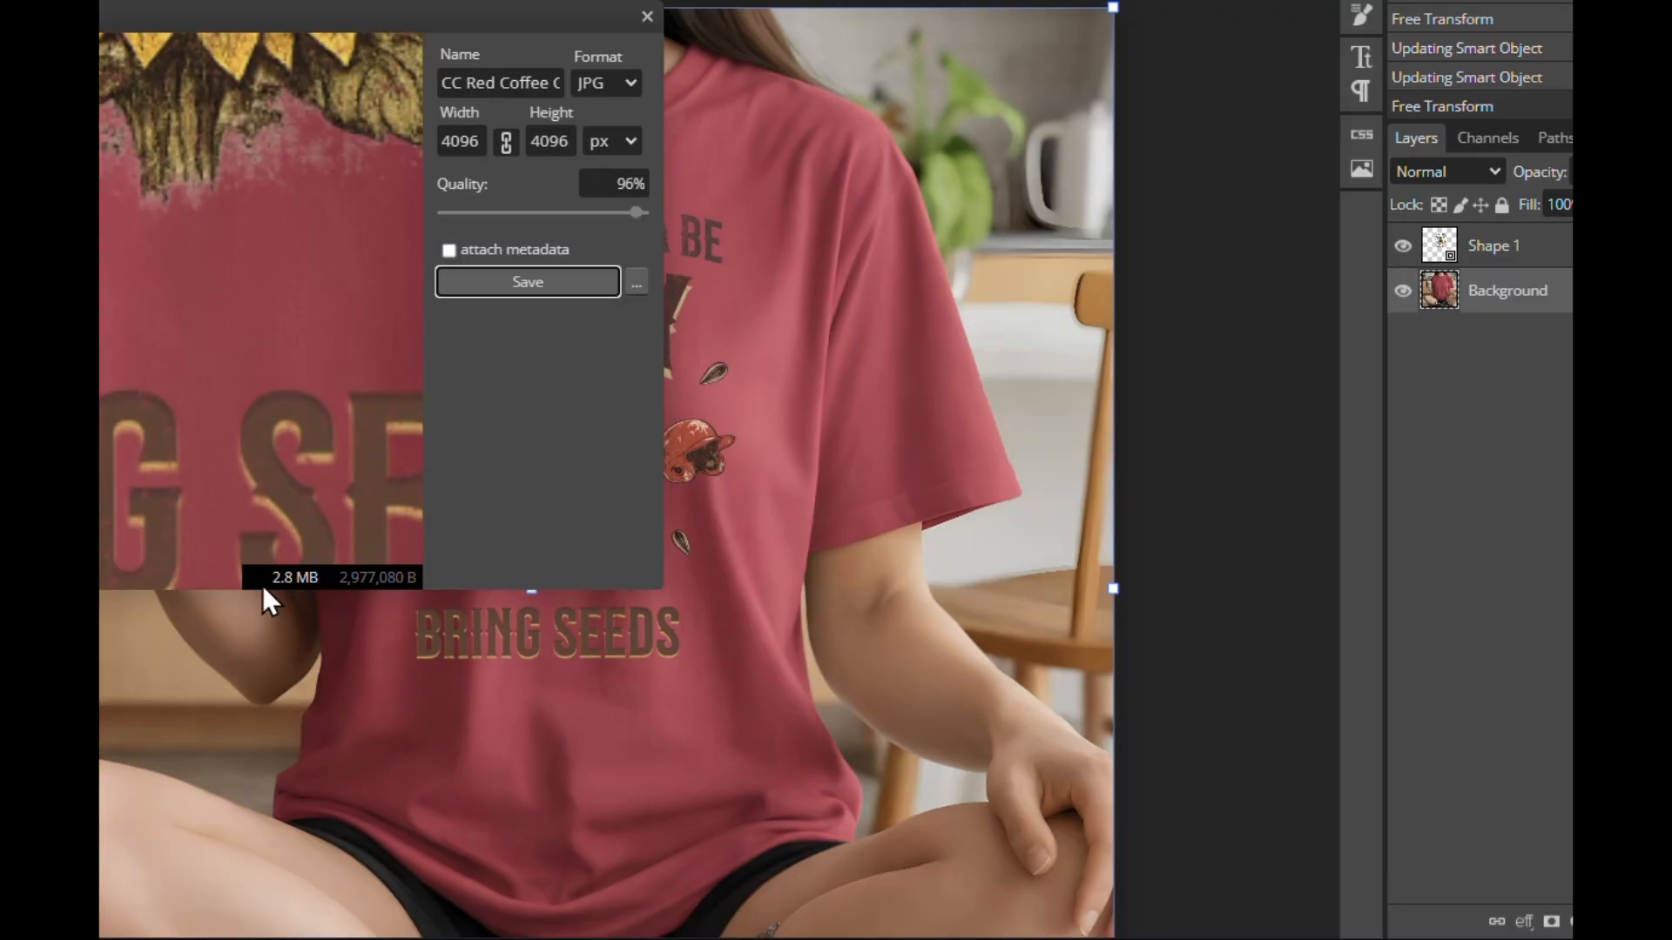
left_click(602, 92)
left_click(607, 111)
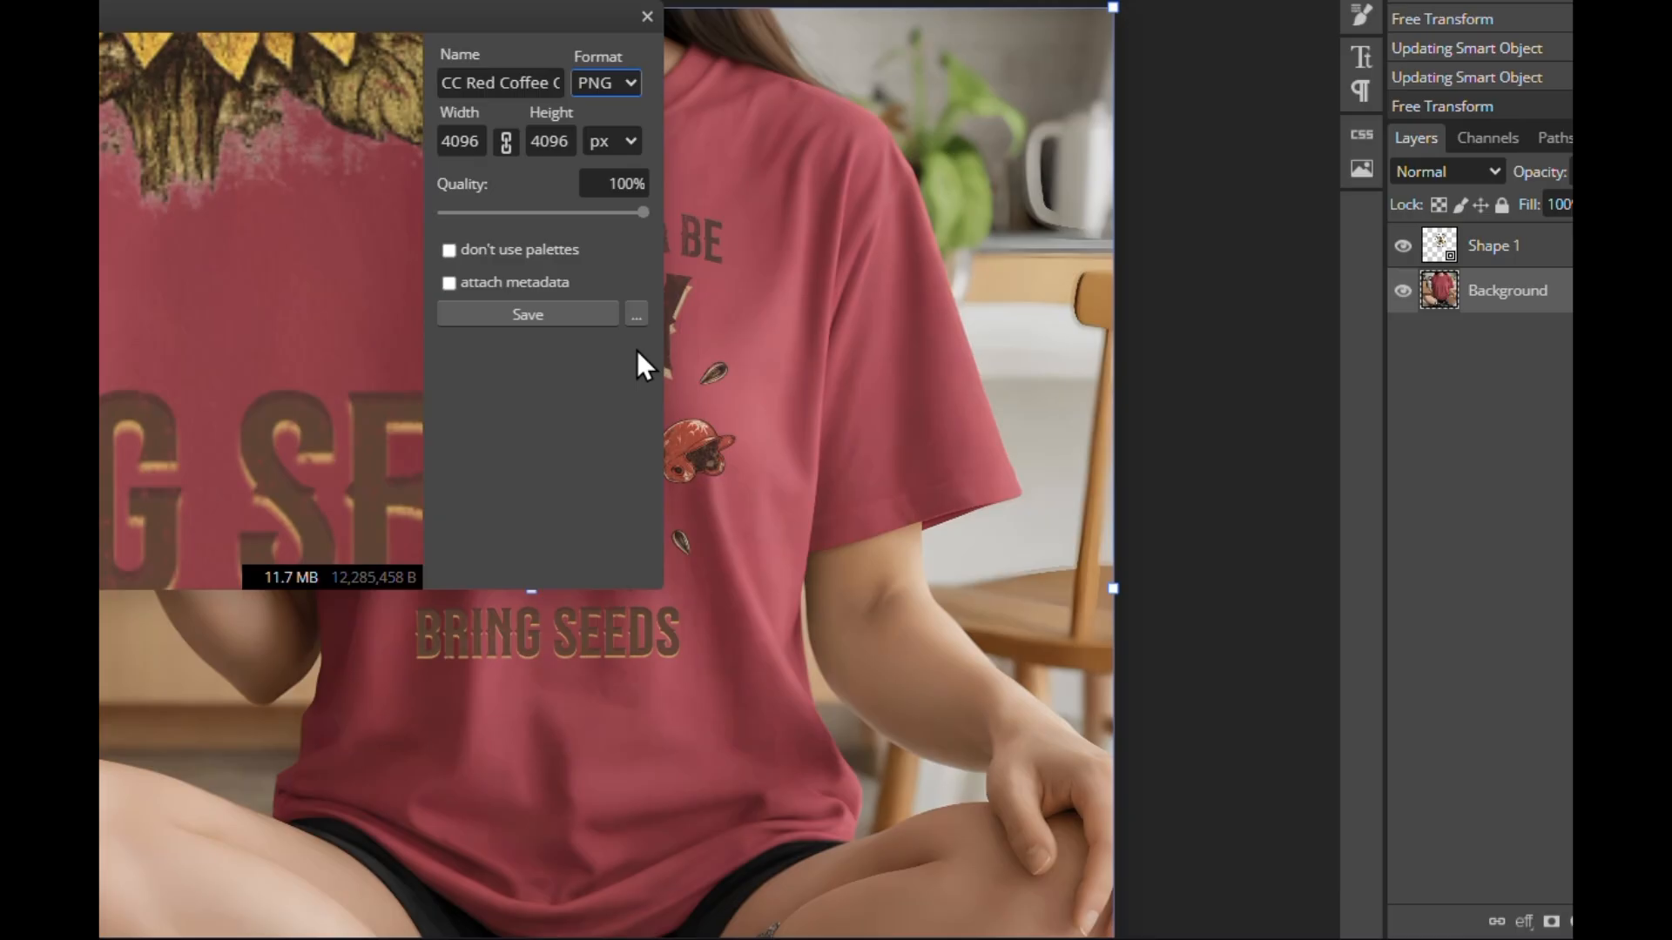
left_click(588, 85)
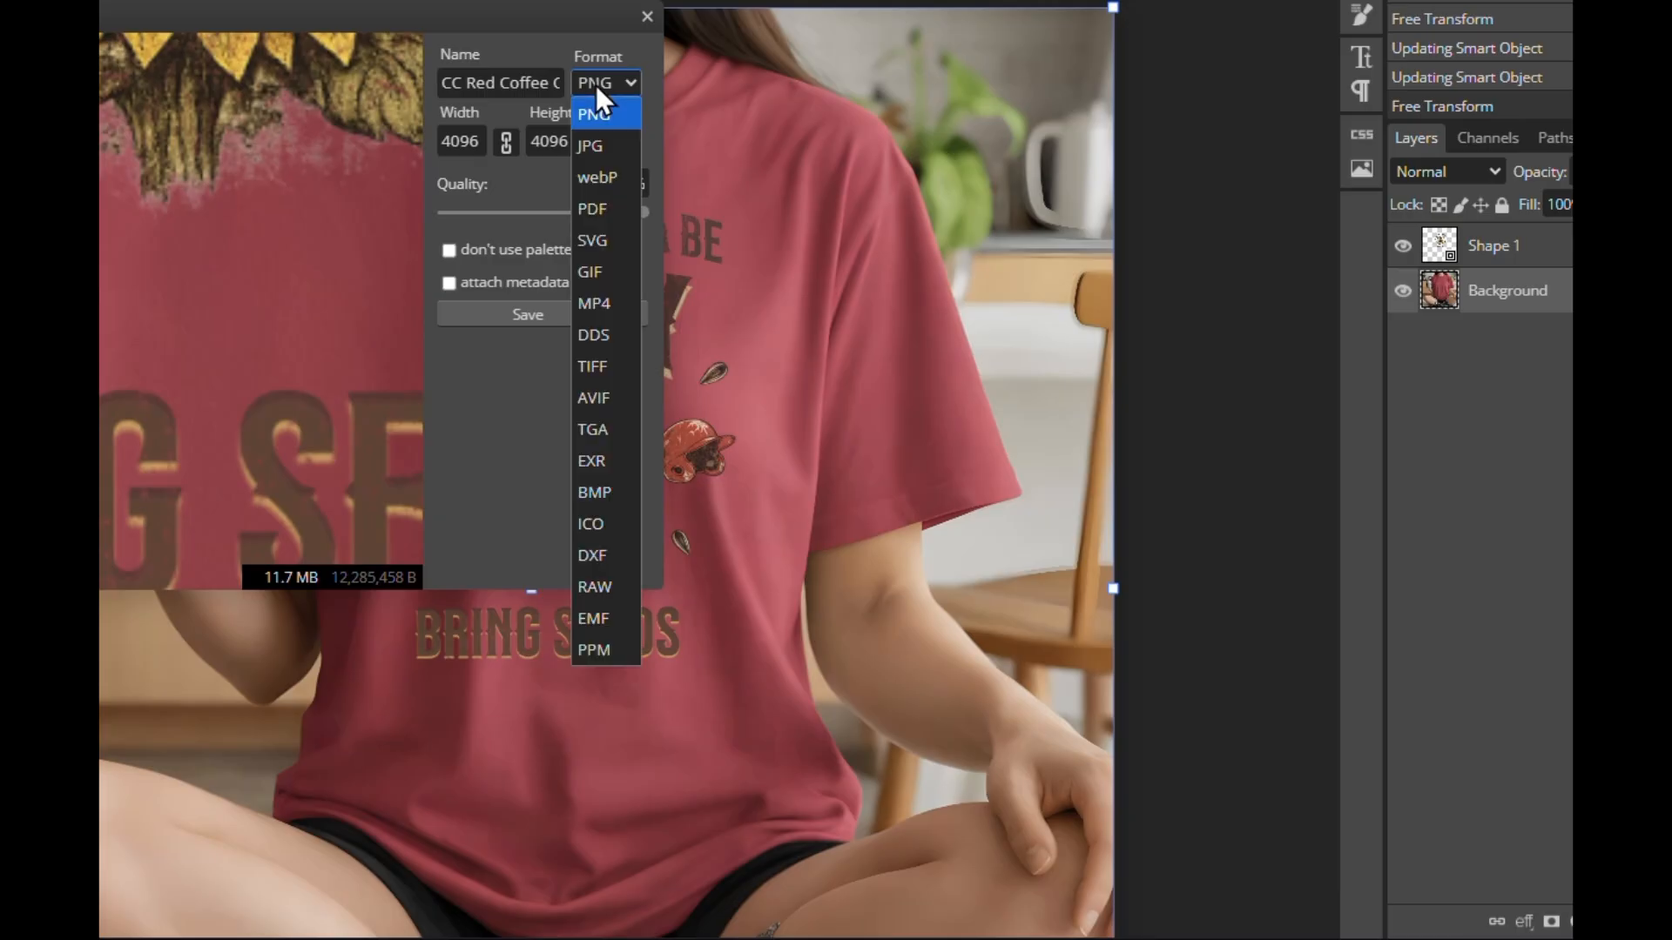
left_click(604, 153)
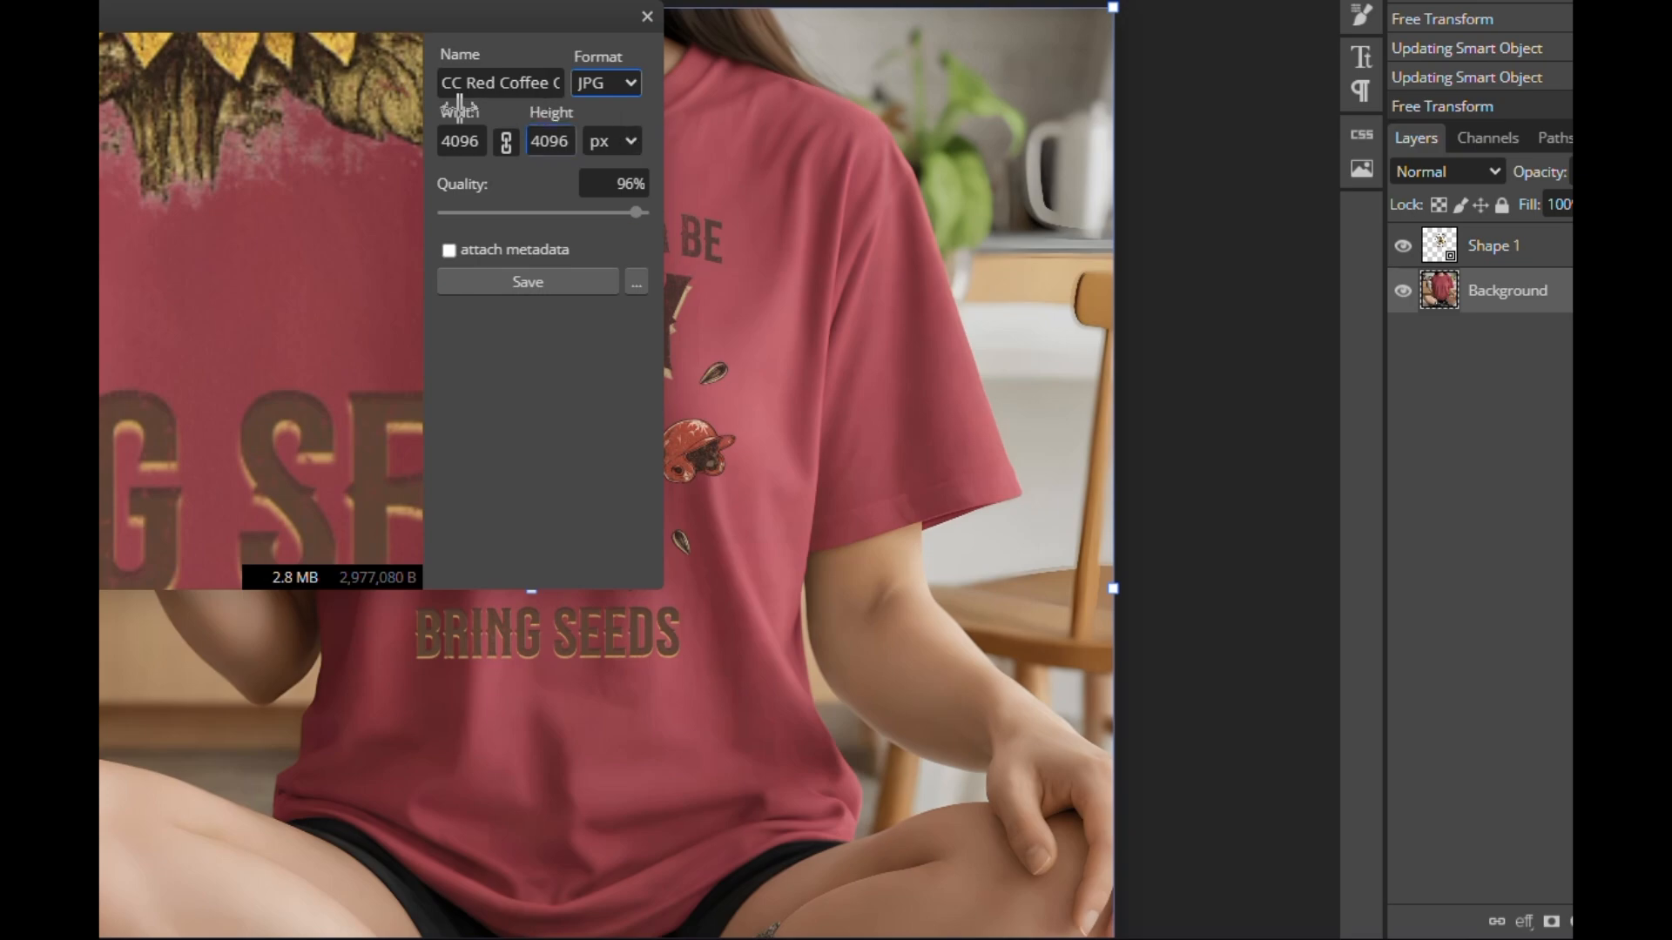
left_click(459, 140)
type("2500")
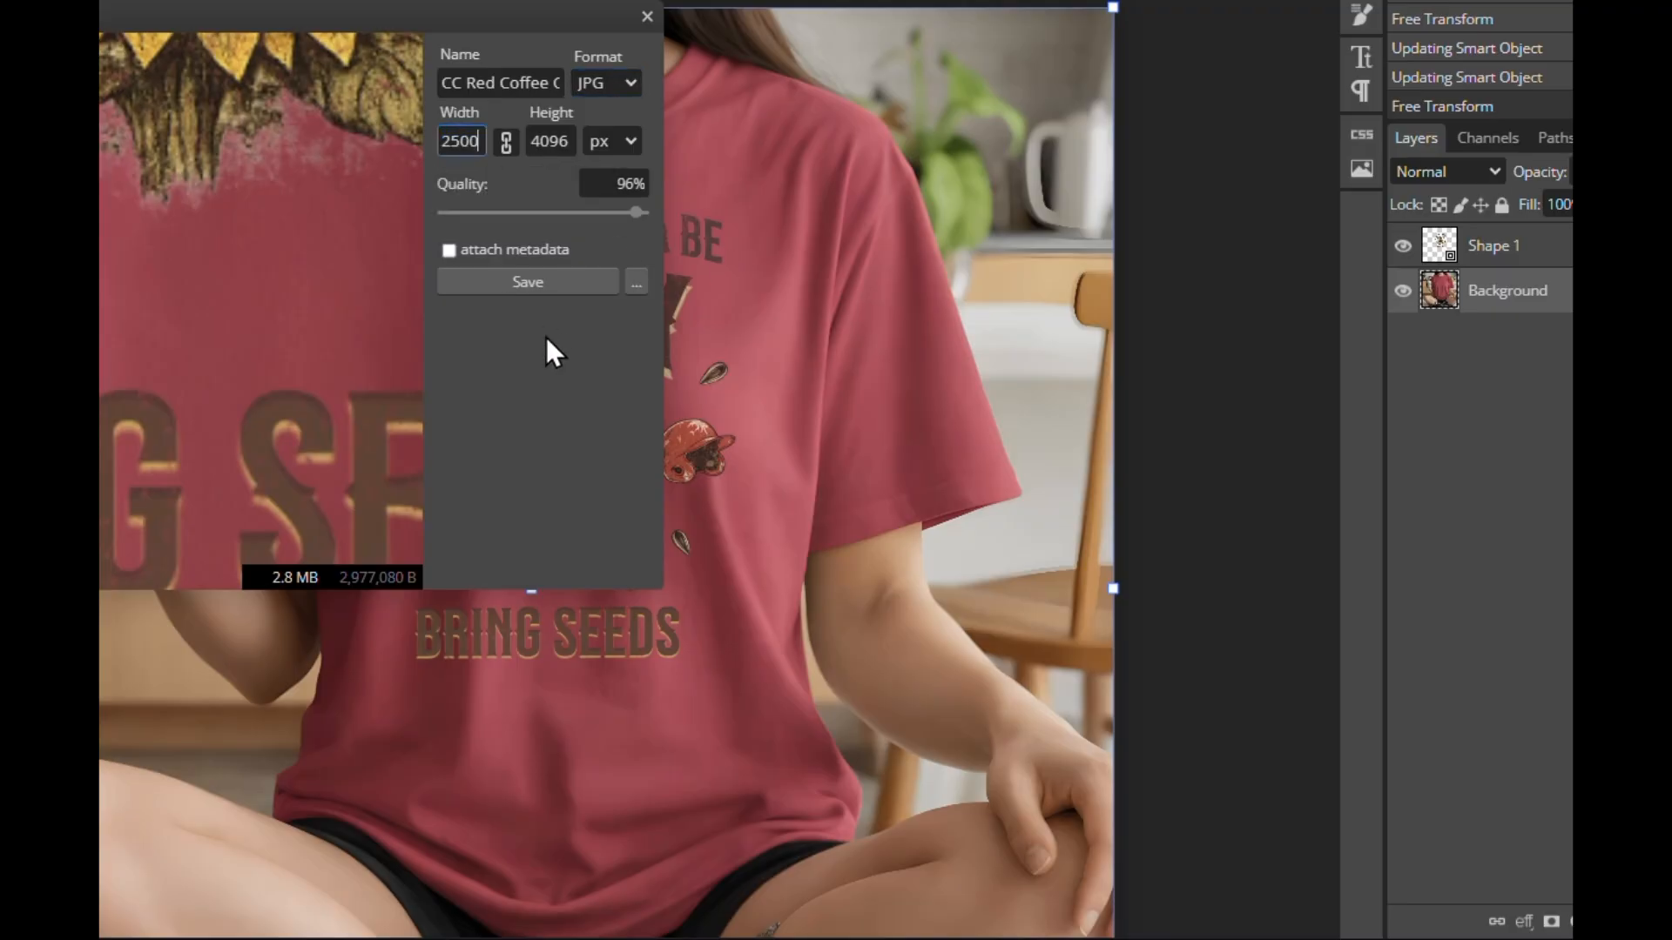
key("Return")
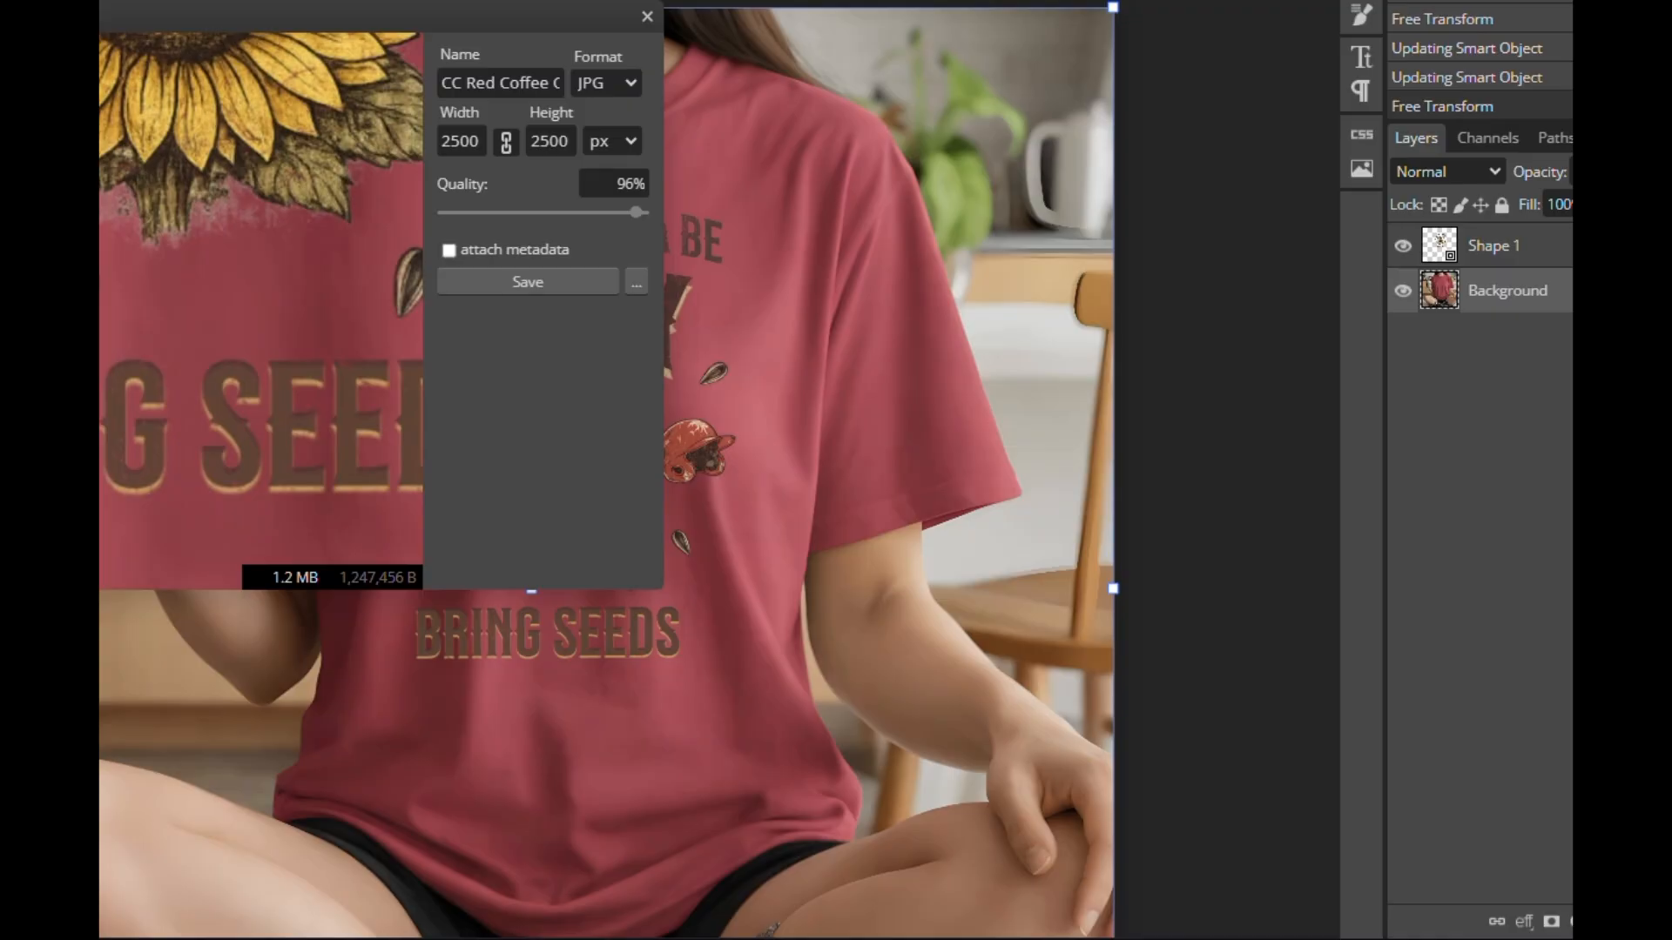
left_click(647, 17)
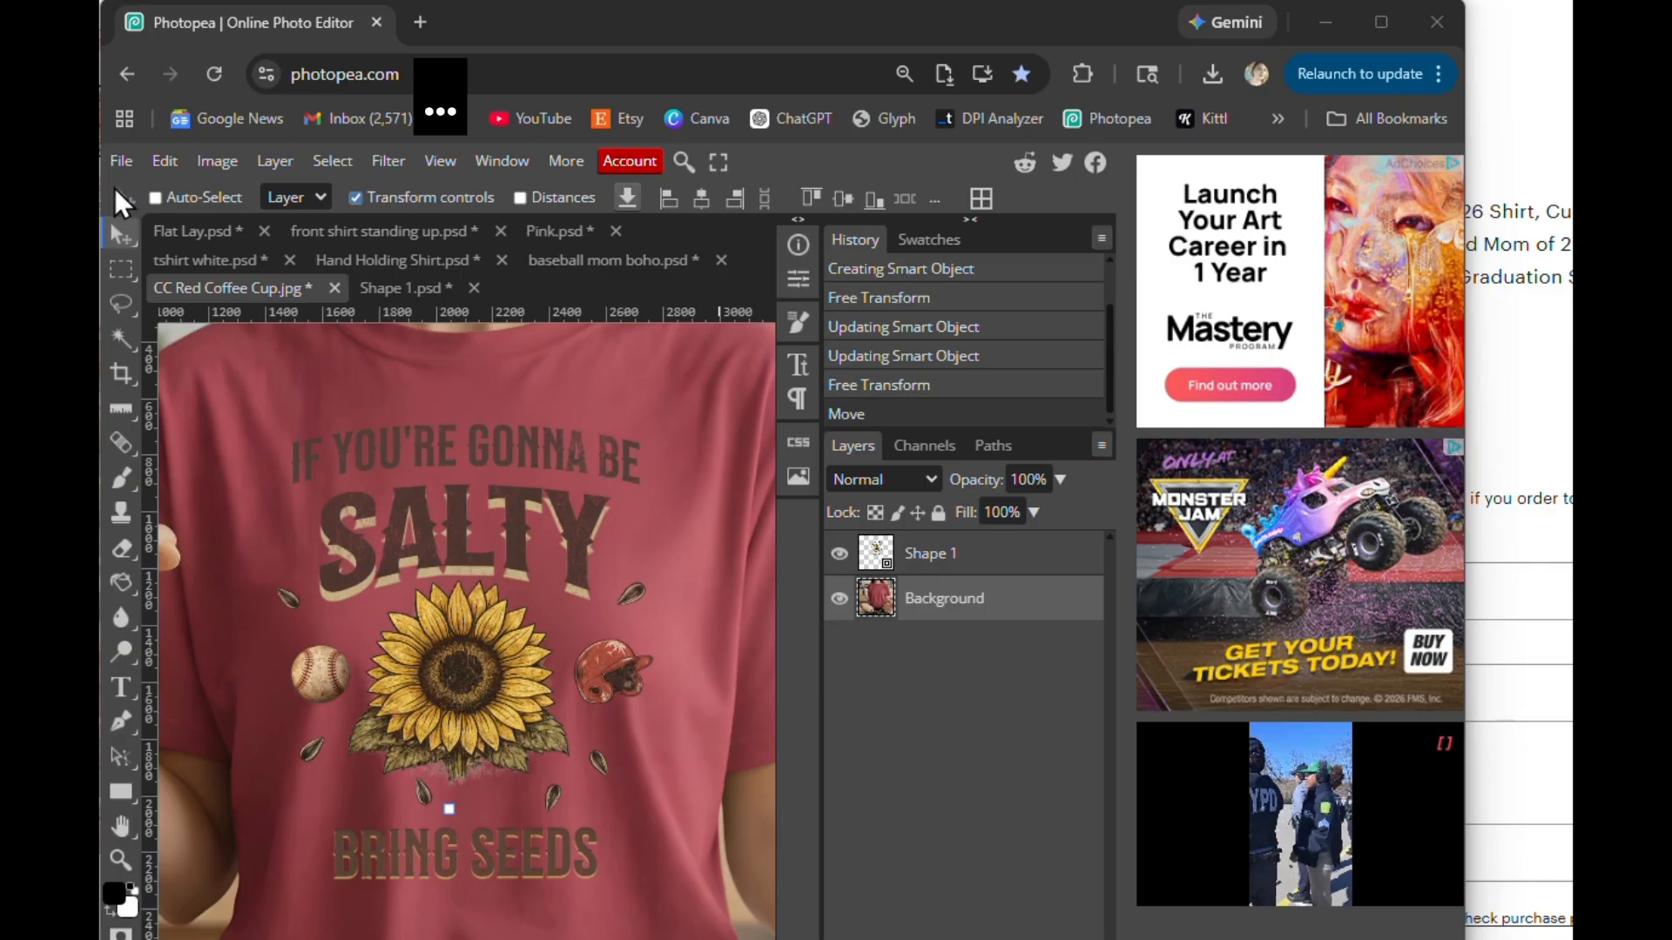
Open the script window, examine the script that saves all open documents as JPGs and its quality setting, and close it
left_click(121, 162)
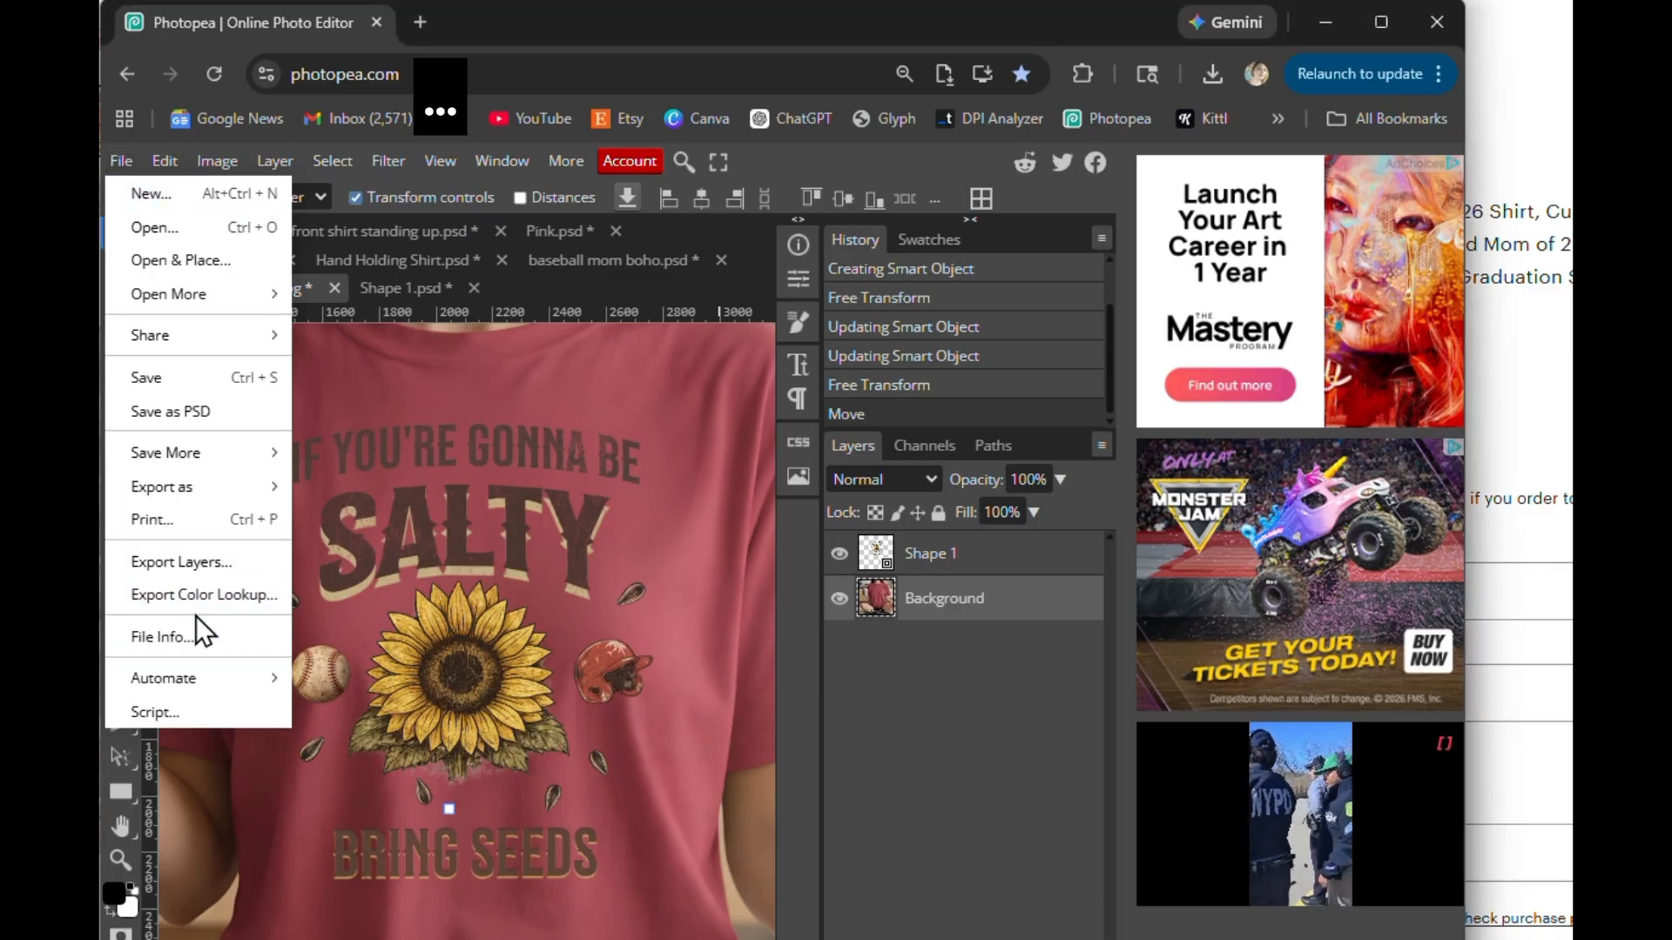
left_click(169, 713)
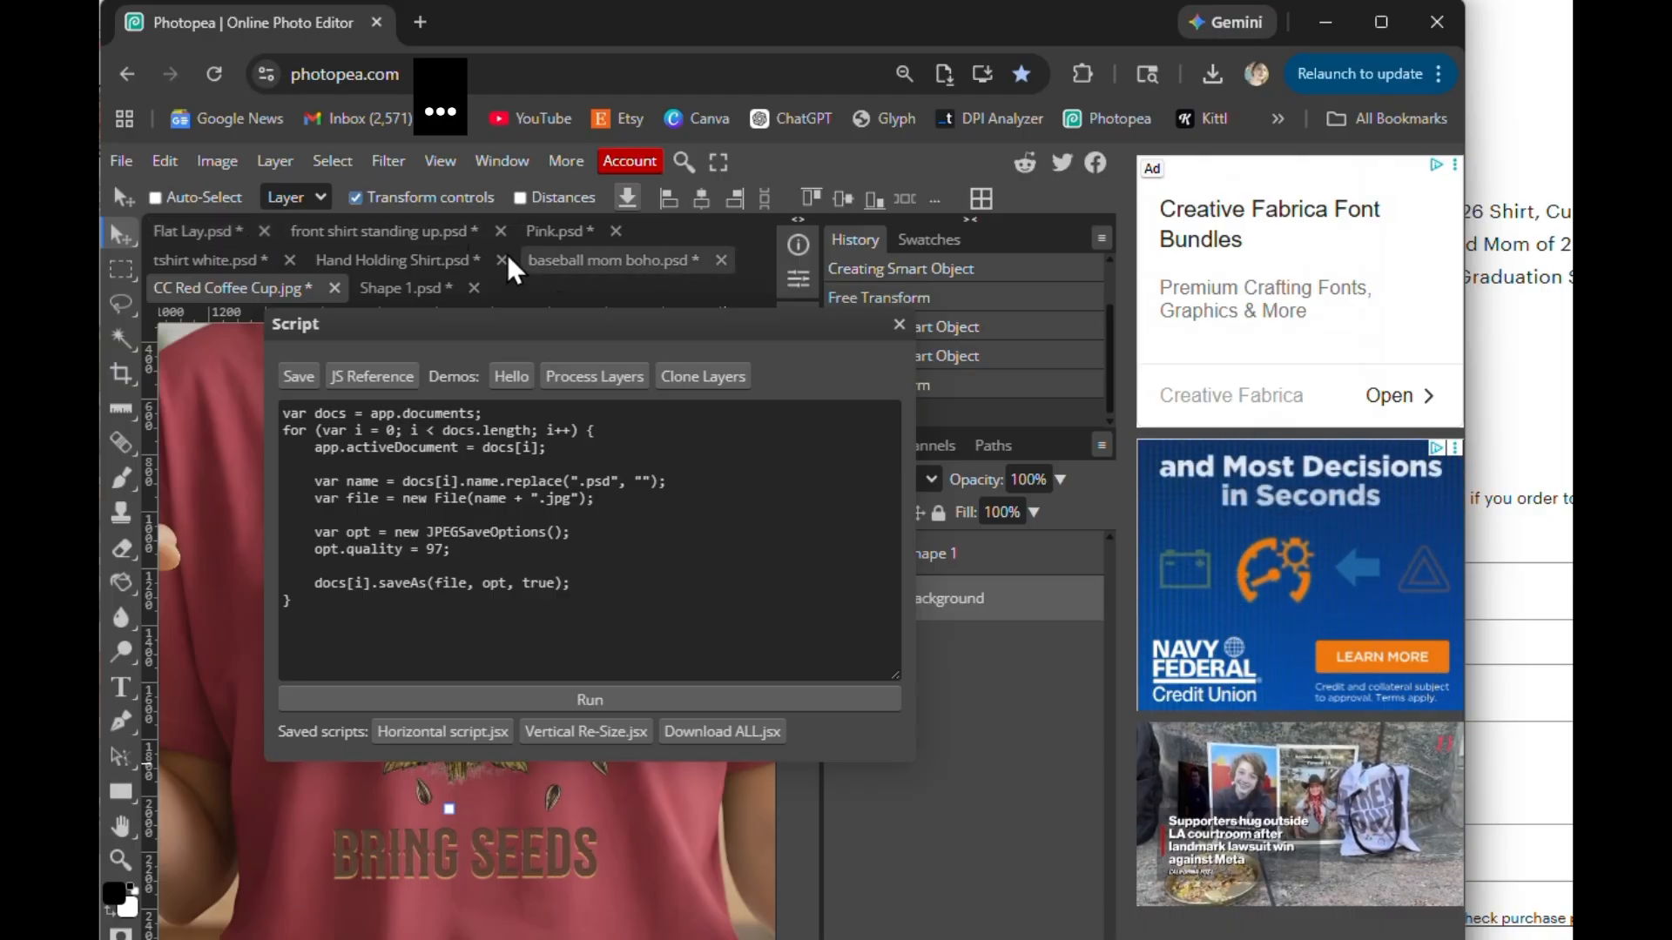
left_click(309, 444)
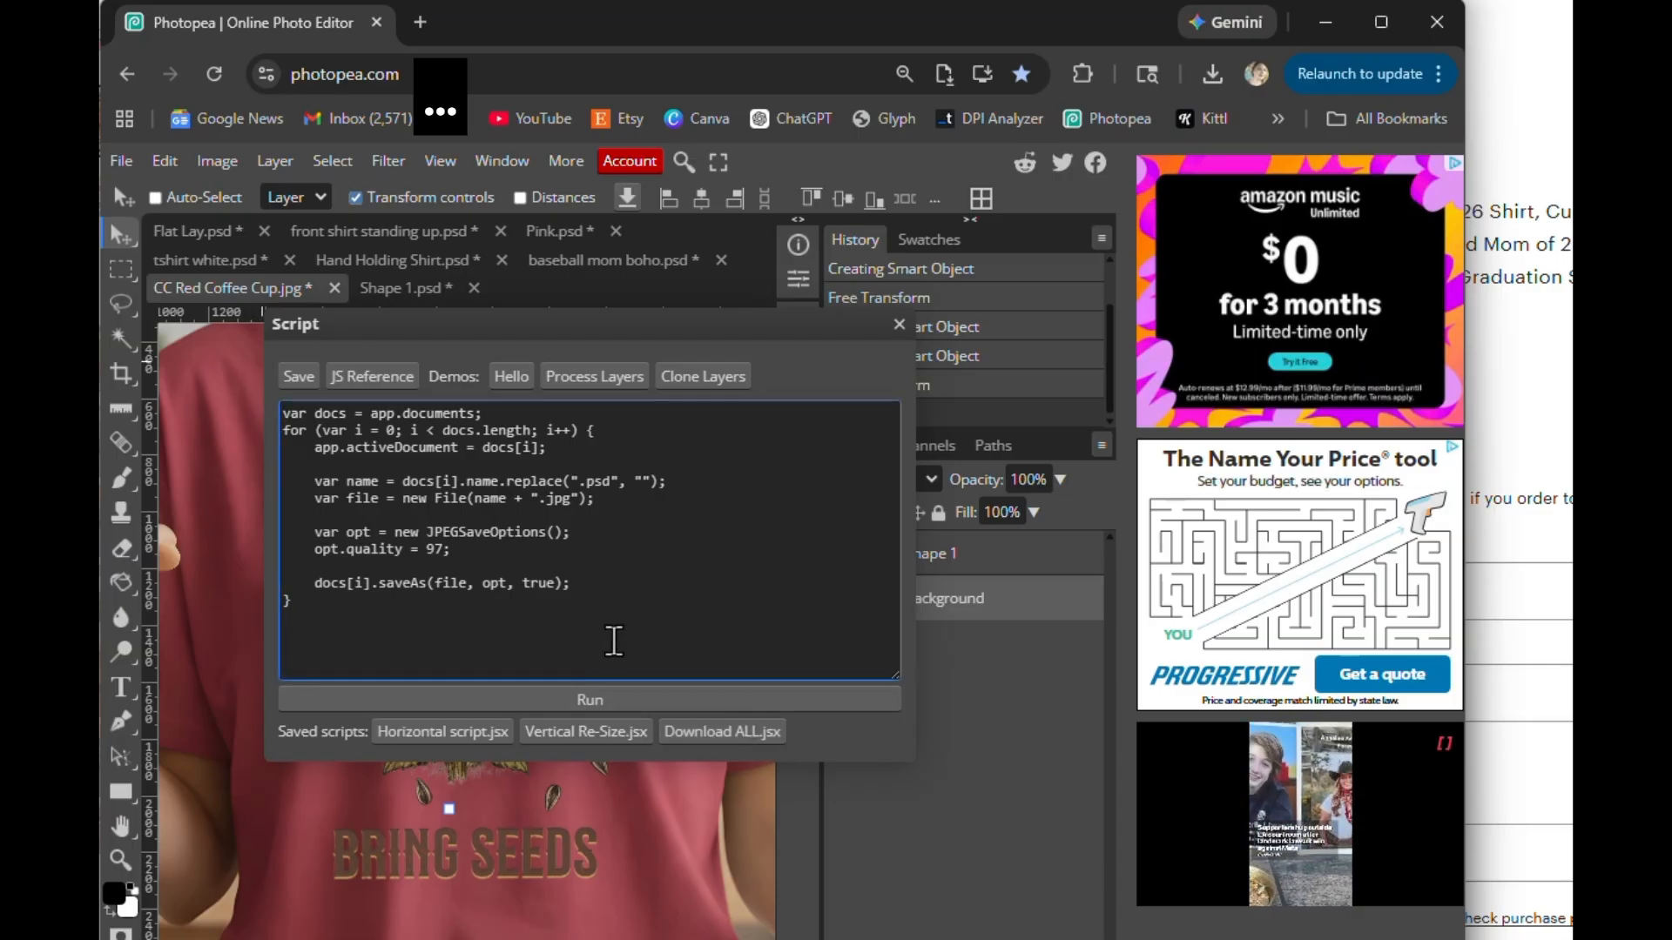
left_click_drag(449, 549, 431, 550)
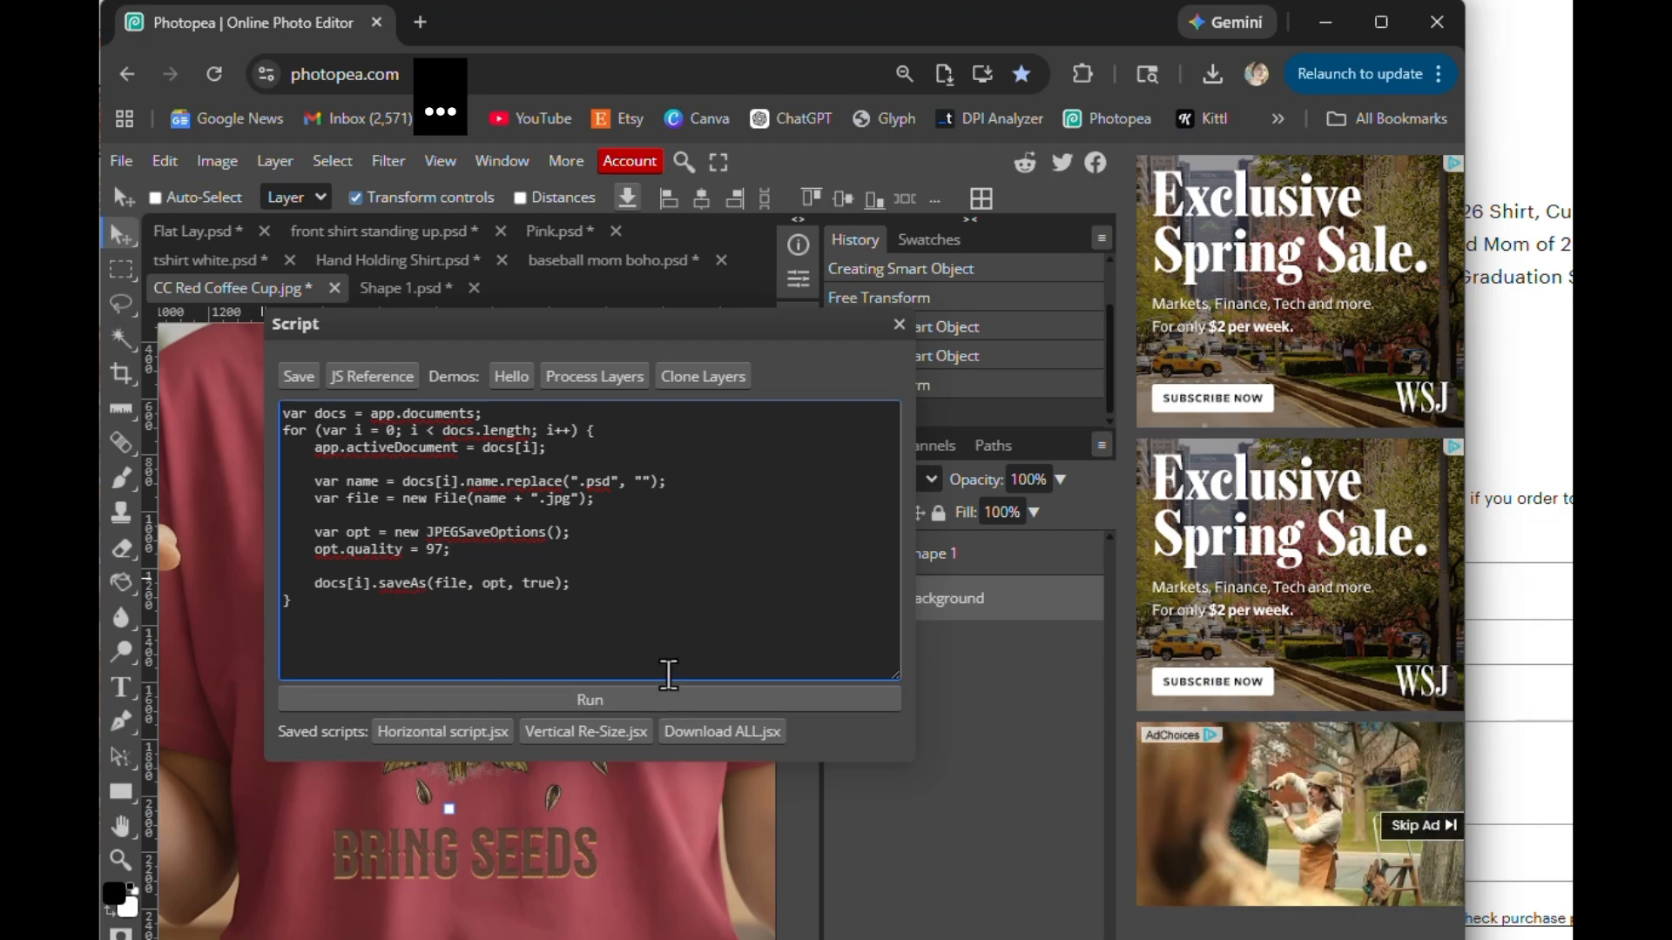
left_click(898, 324)
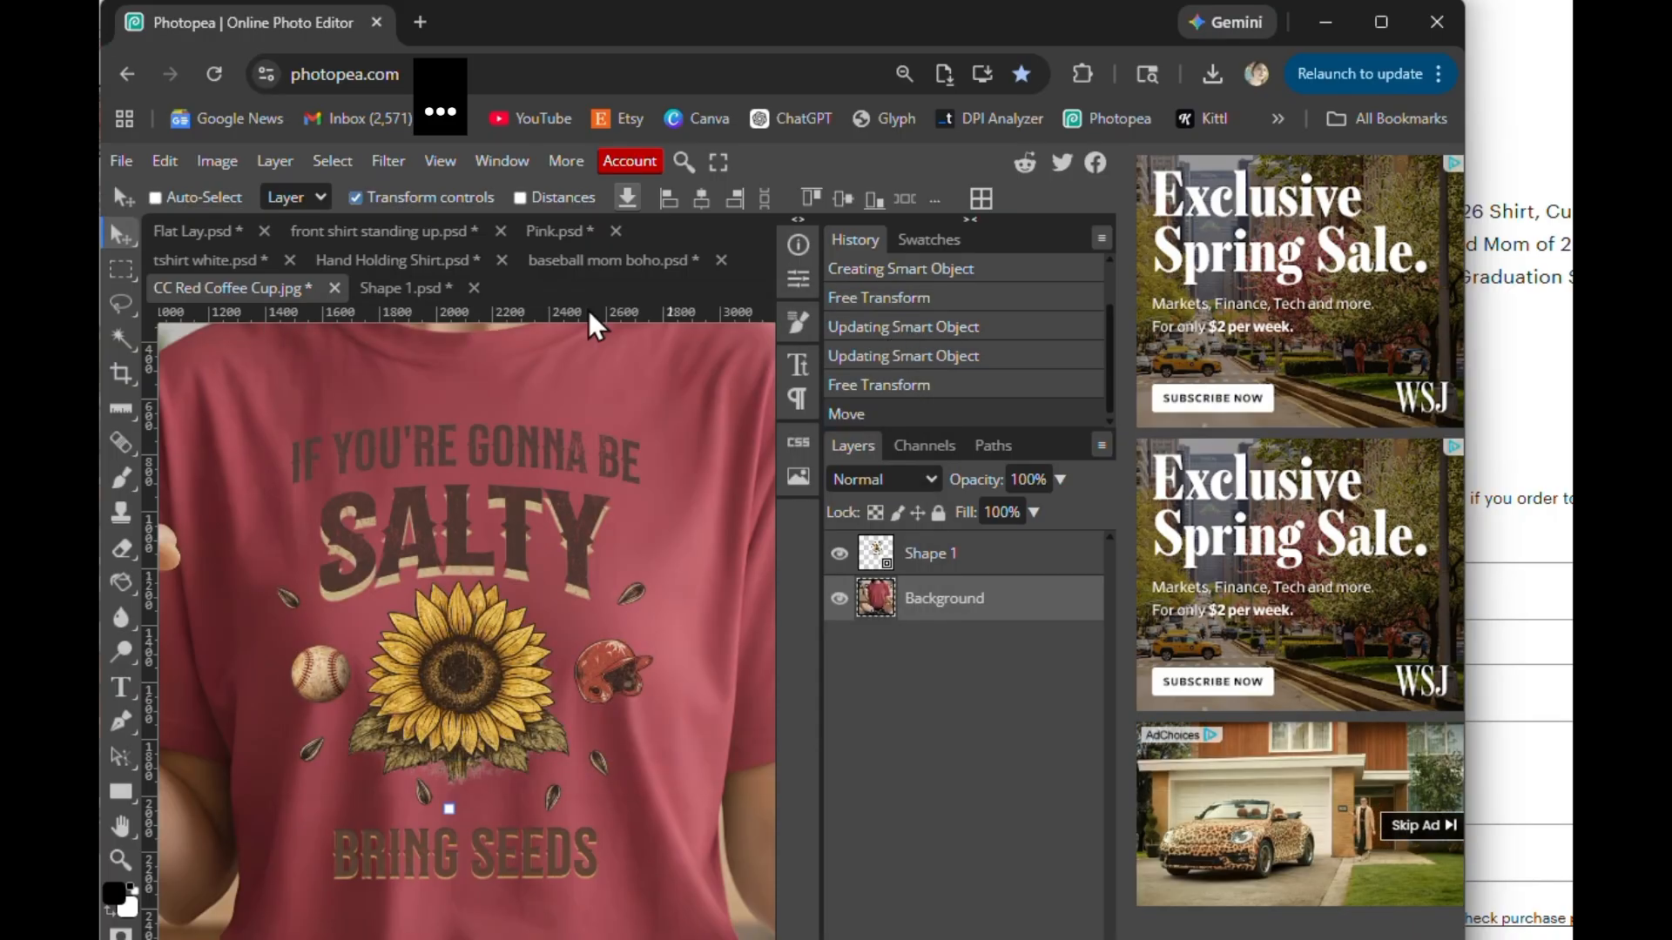
Start exporting the finished shirt mockup as a JPG
left_click(121, 161)
mouse_move(197, 491)
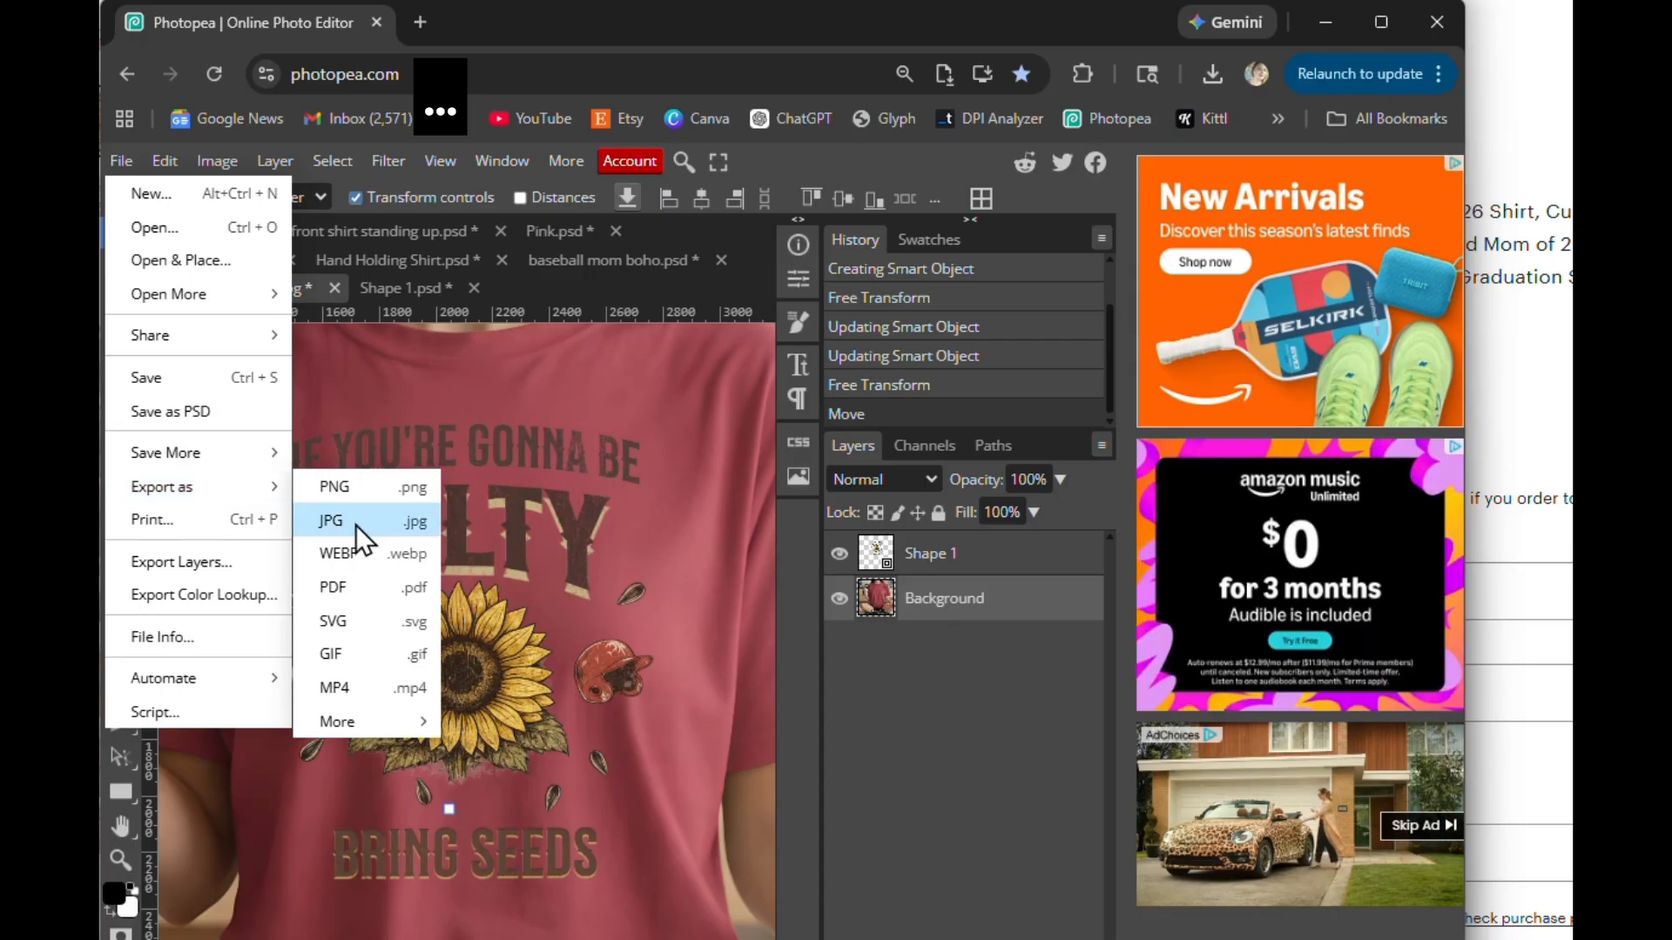
left_click(360, 528)
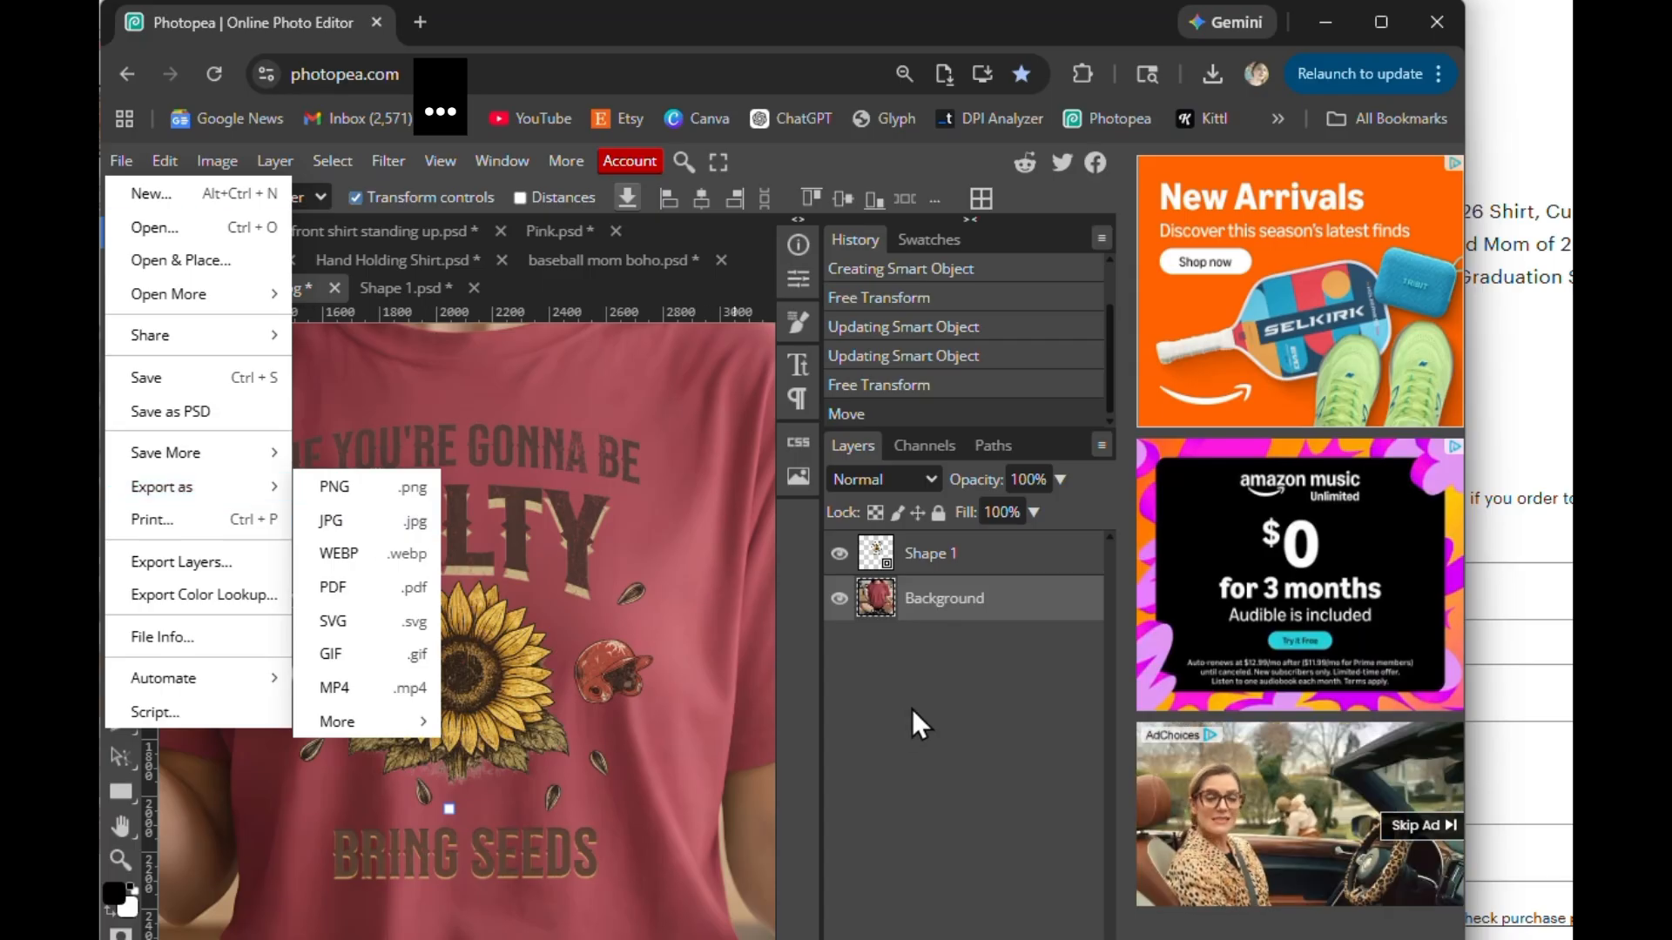